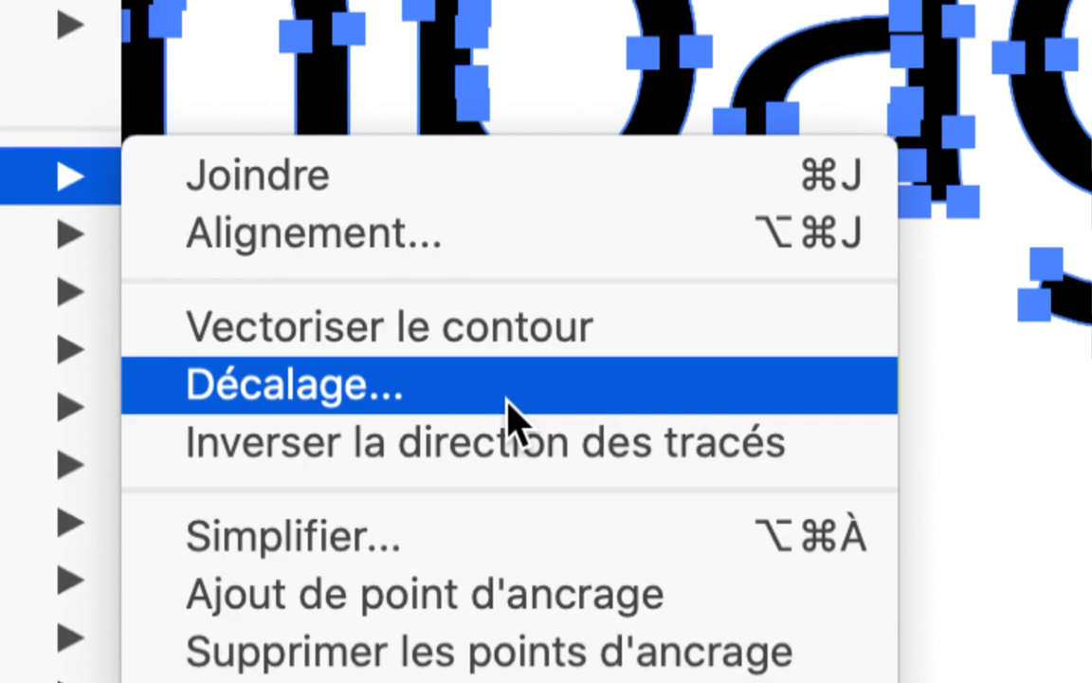
Step: Start an Offset Path on the outlined word "Campagne" and preview it with a 1 mm offset
click(510, 417)
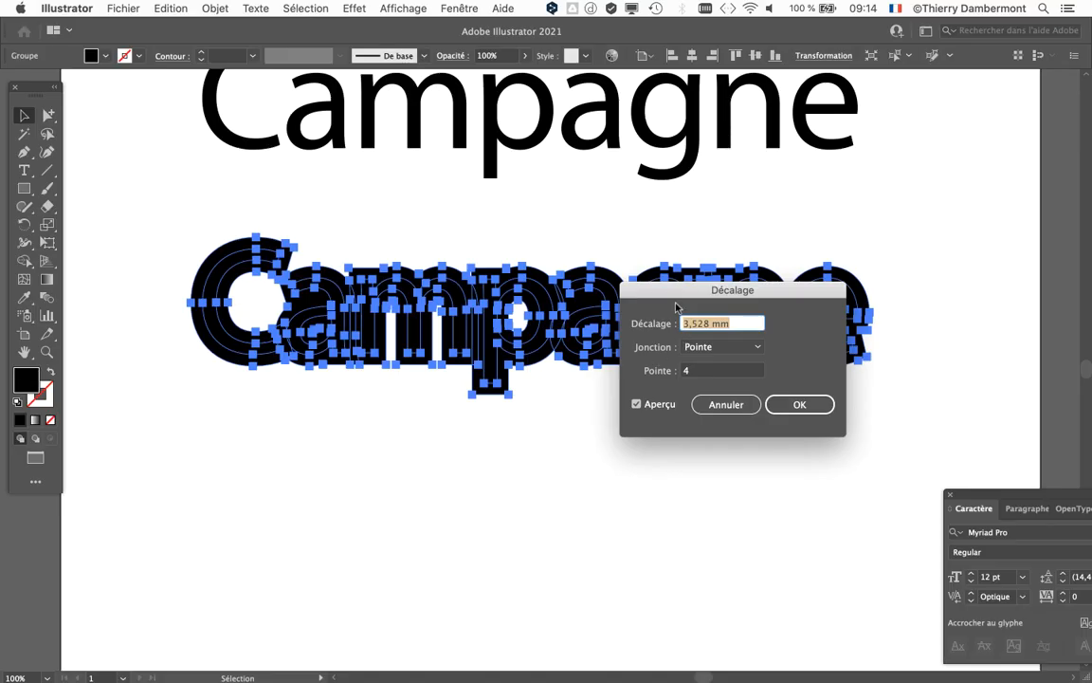
drag(677, 308, 789, 106)
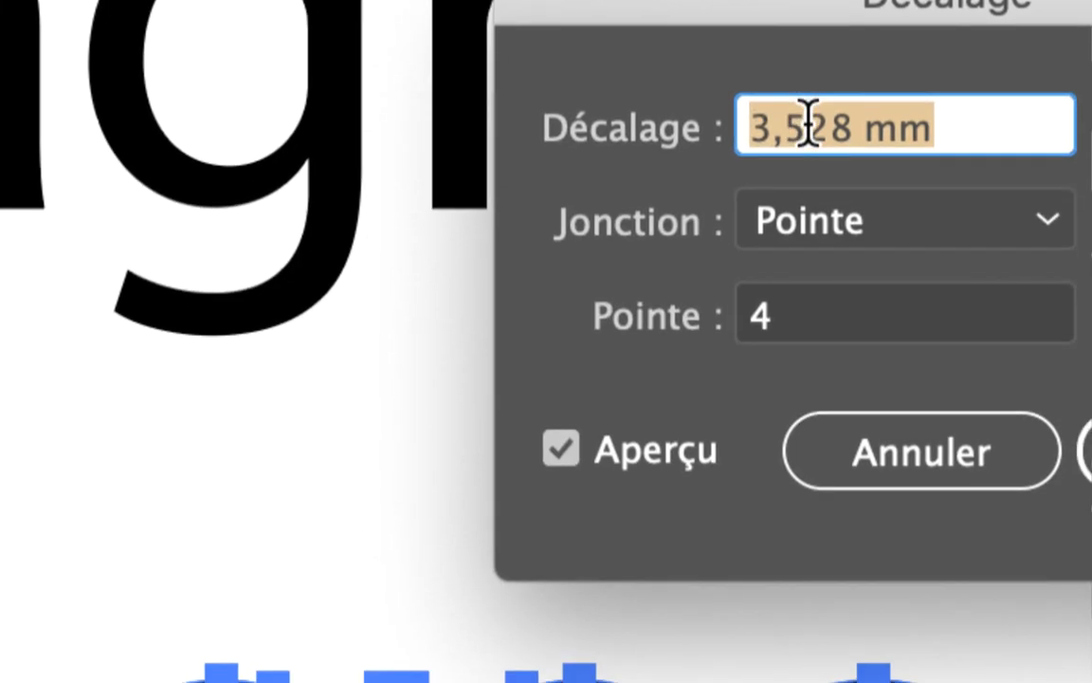
click(812, 129)
drag(818, 129, 657, 127)
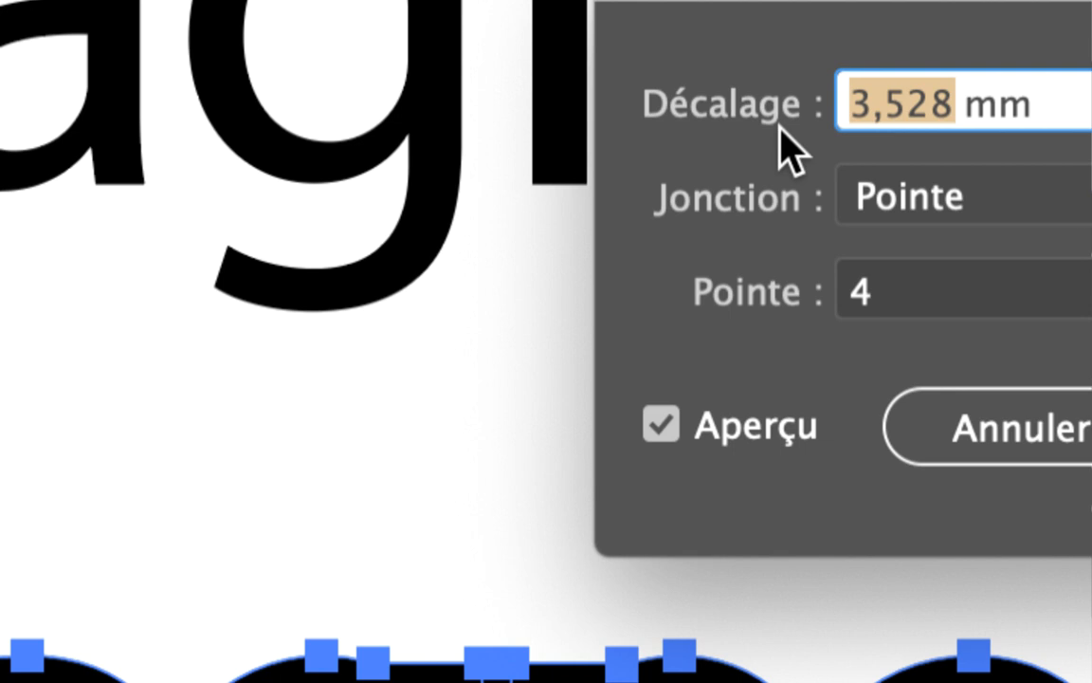
text(1)
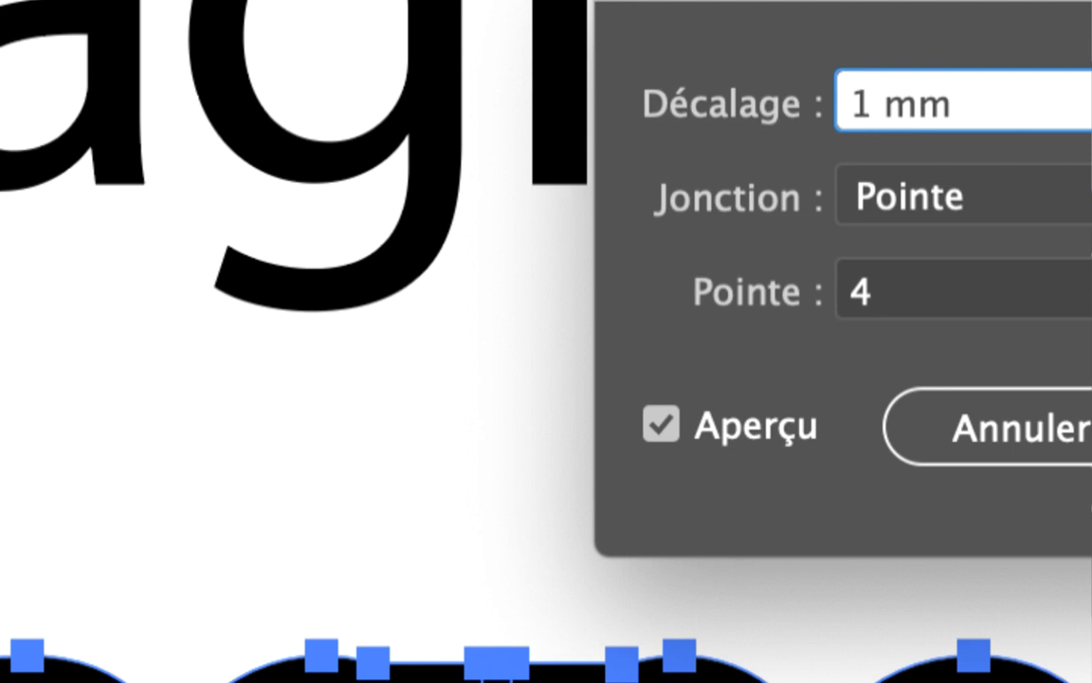
key(Tab)
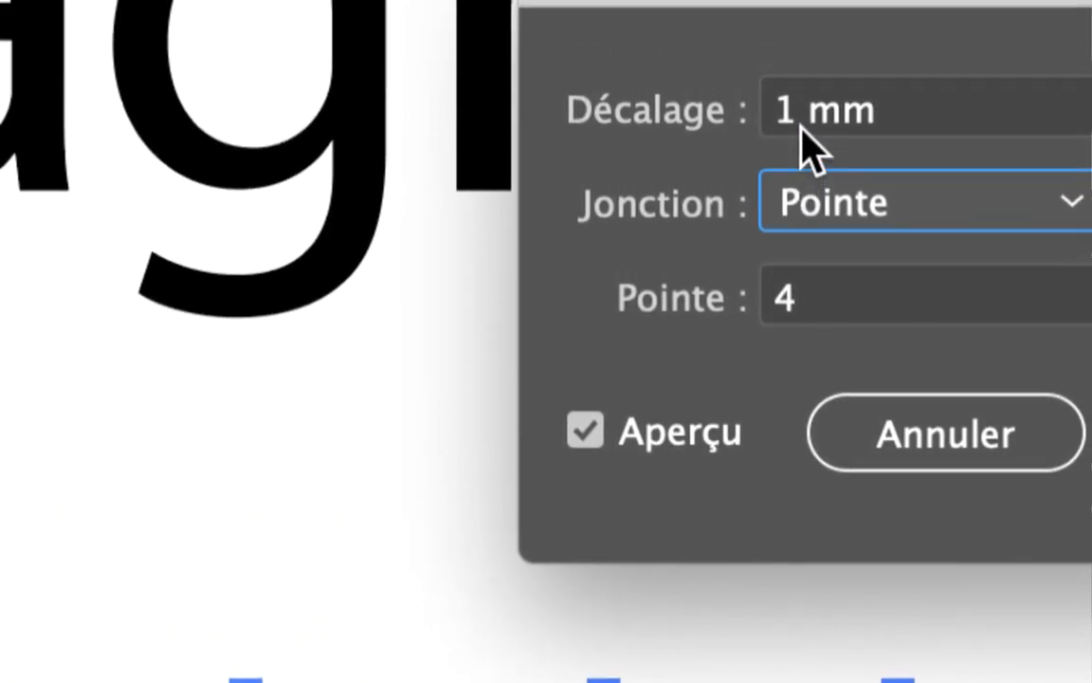
Step: Preview the offset of the outlined letters at 1,5 mm
click(801, 132)
text(,5)
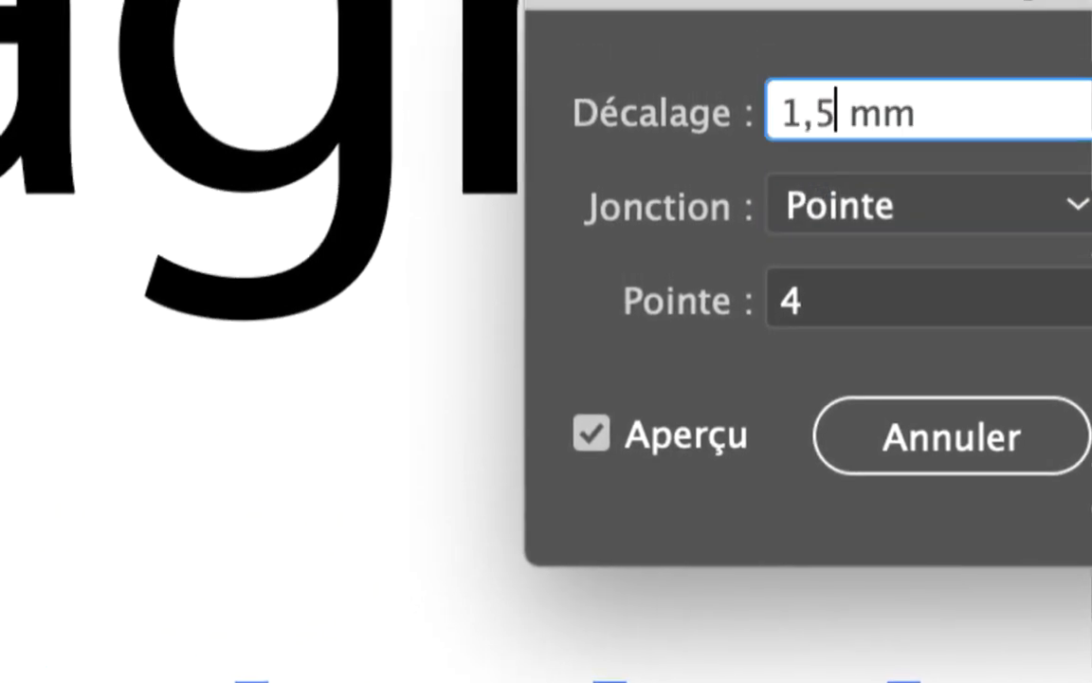
key(Tab)
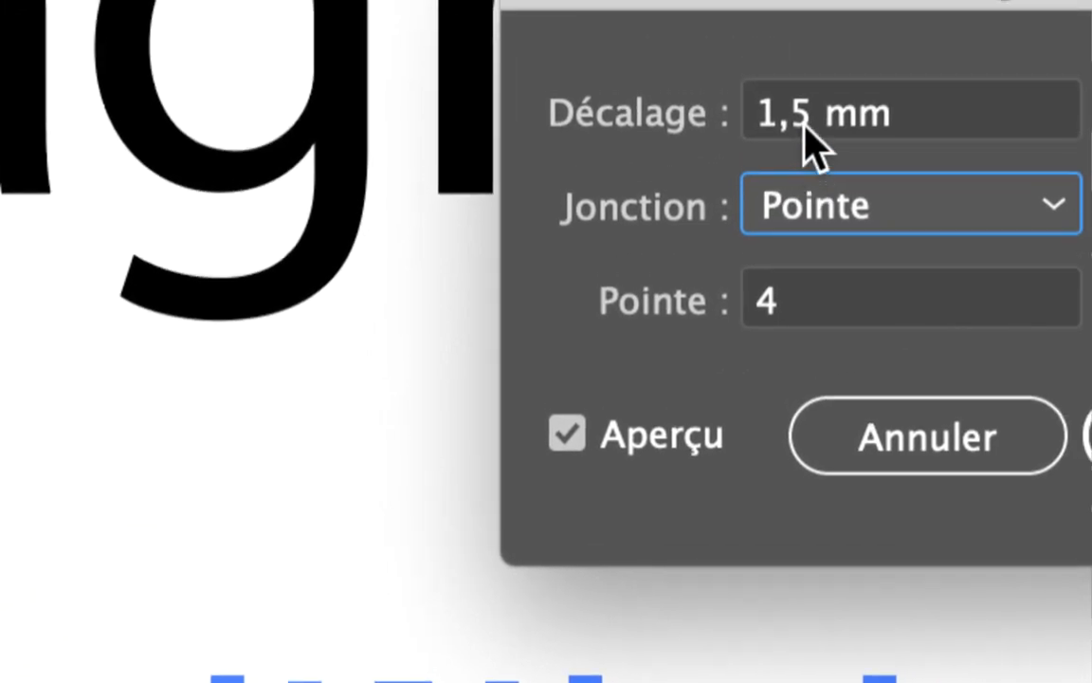
Step: Set the offset to 1,3 mm with the Pointe join and apply it to the outlined letters
click(805, 142)
double_click(805, 136)
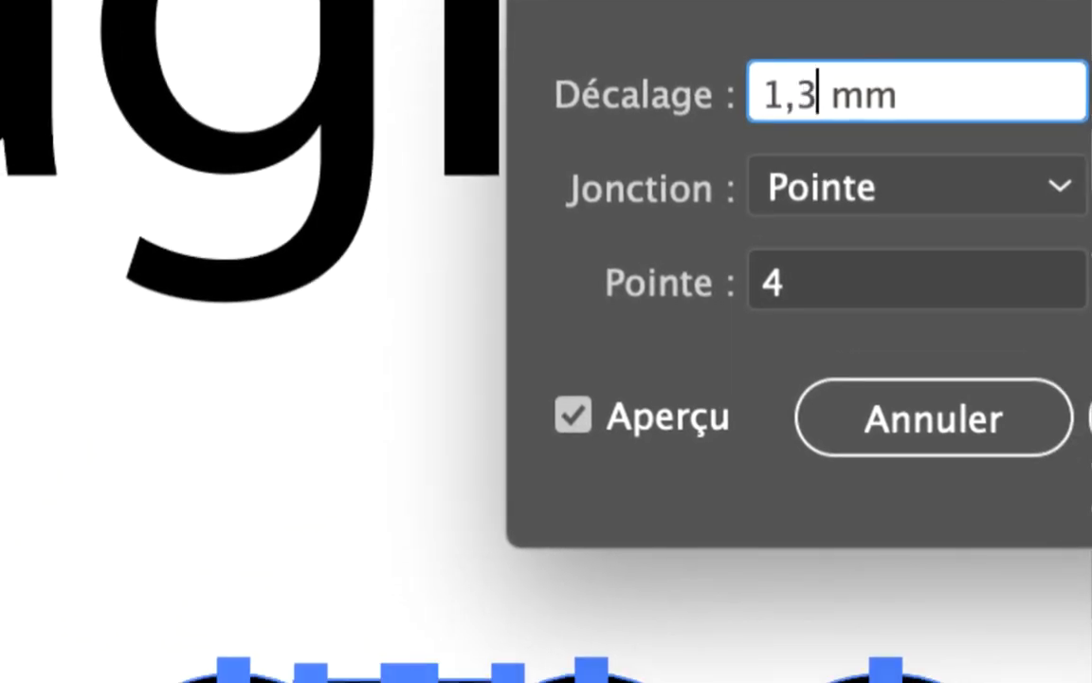
text(3)
key(Tab)
key(Return)
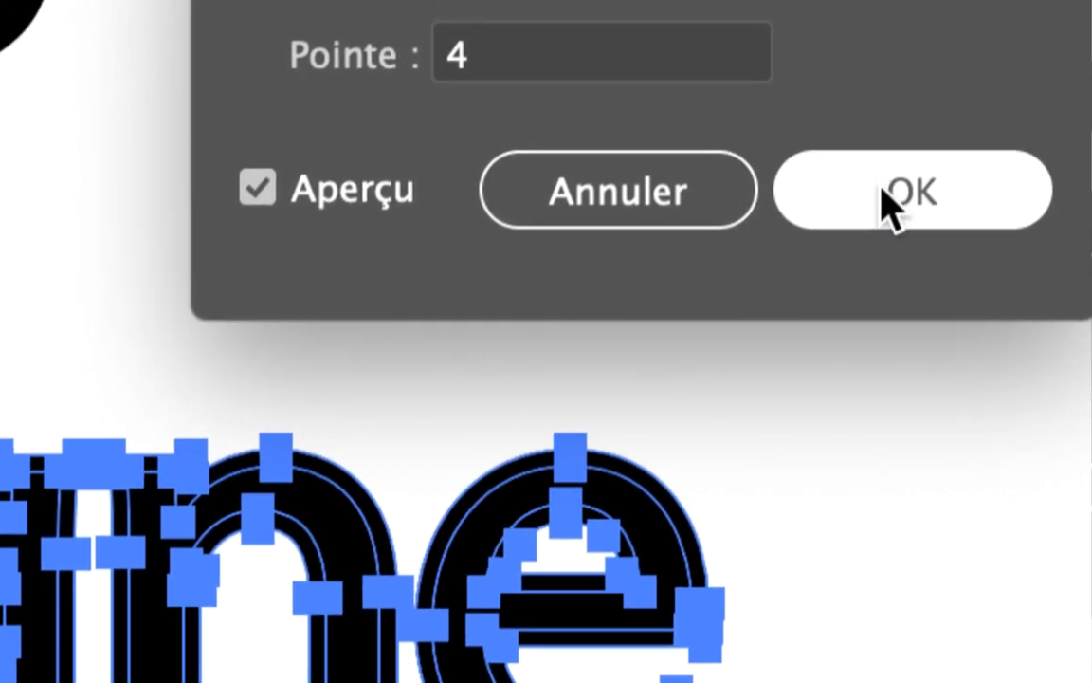
click(891, 201)
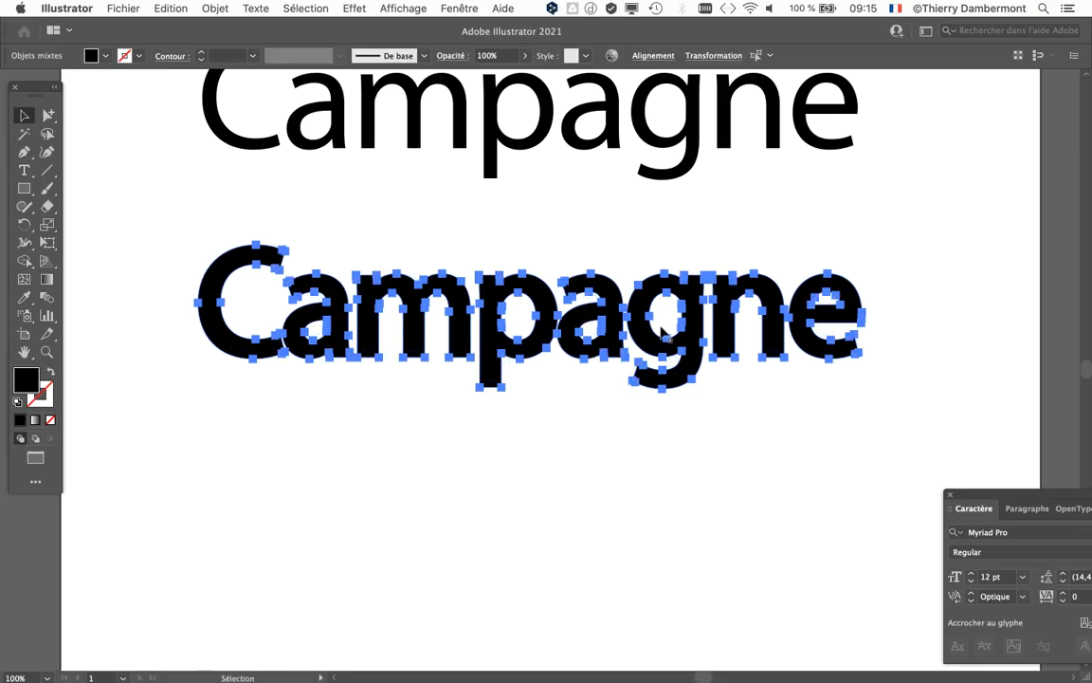
Step: Inspect the thickened letters up close, and display the document's layers next to the lower word
key(super+equal)
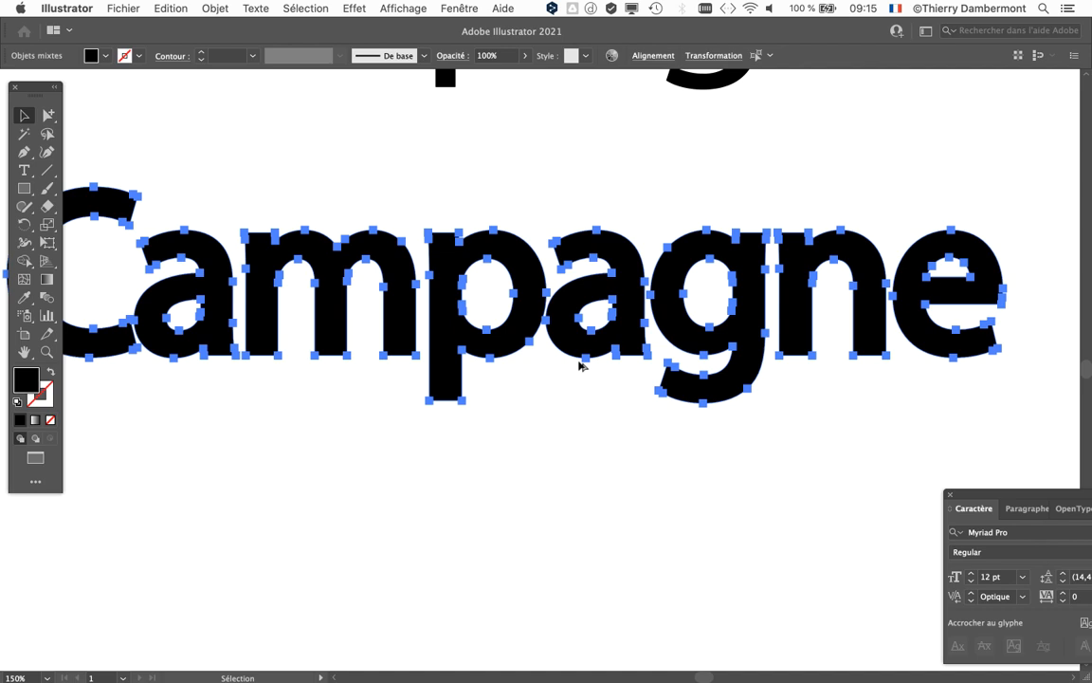
scroll(495, 254, up, 2)
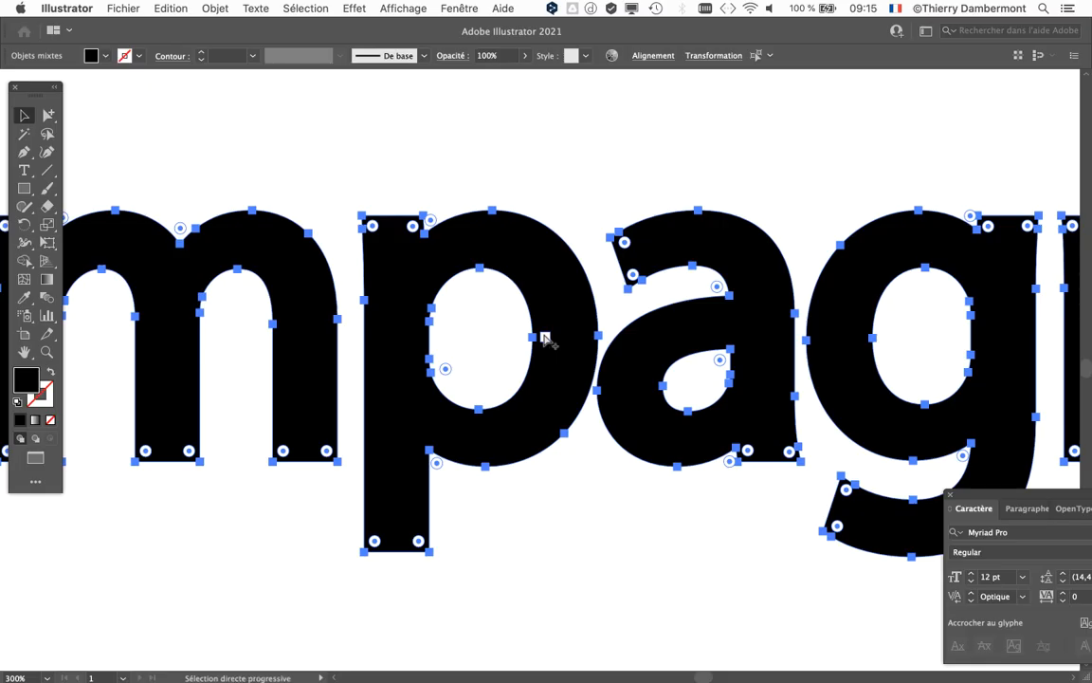
scroll(541, 336, down, 2)
scroll(542, 336, down, 1)
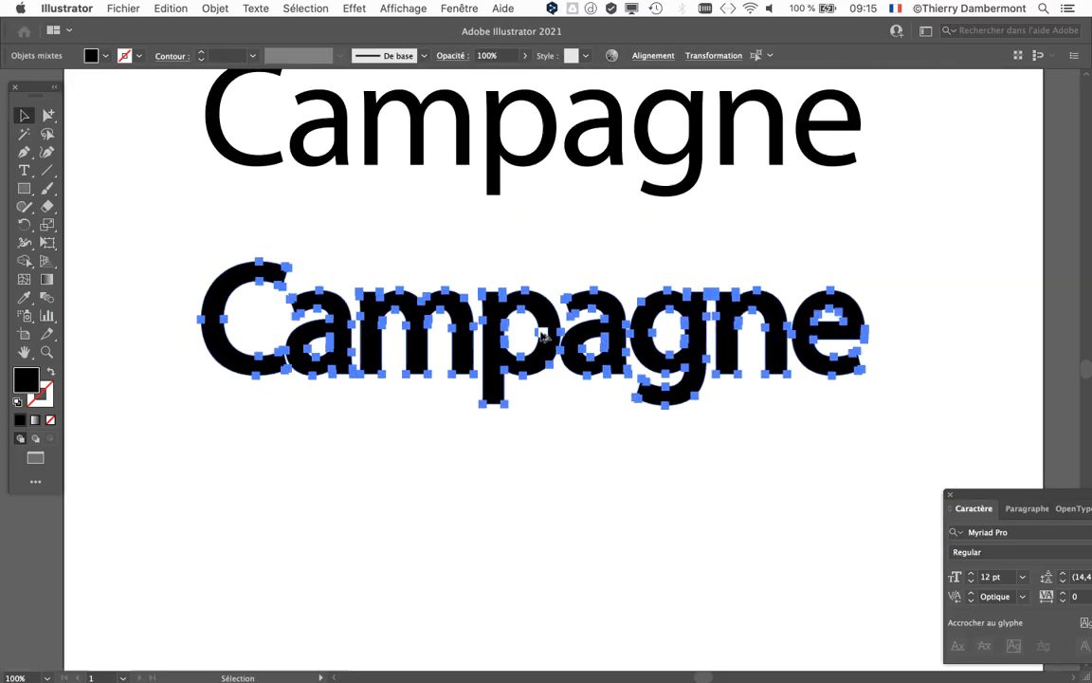
drag(457, 256, 363, 158)
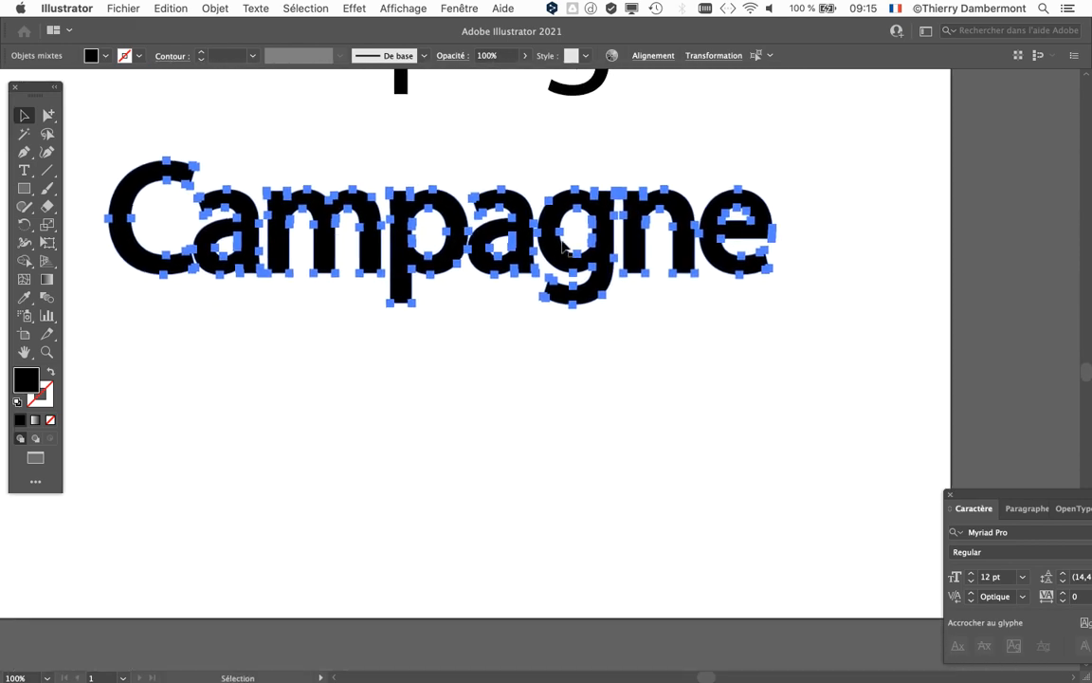
click(478, 8)
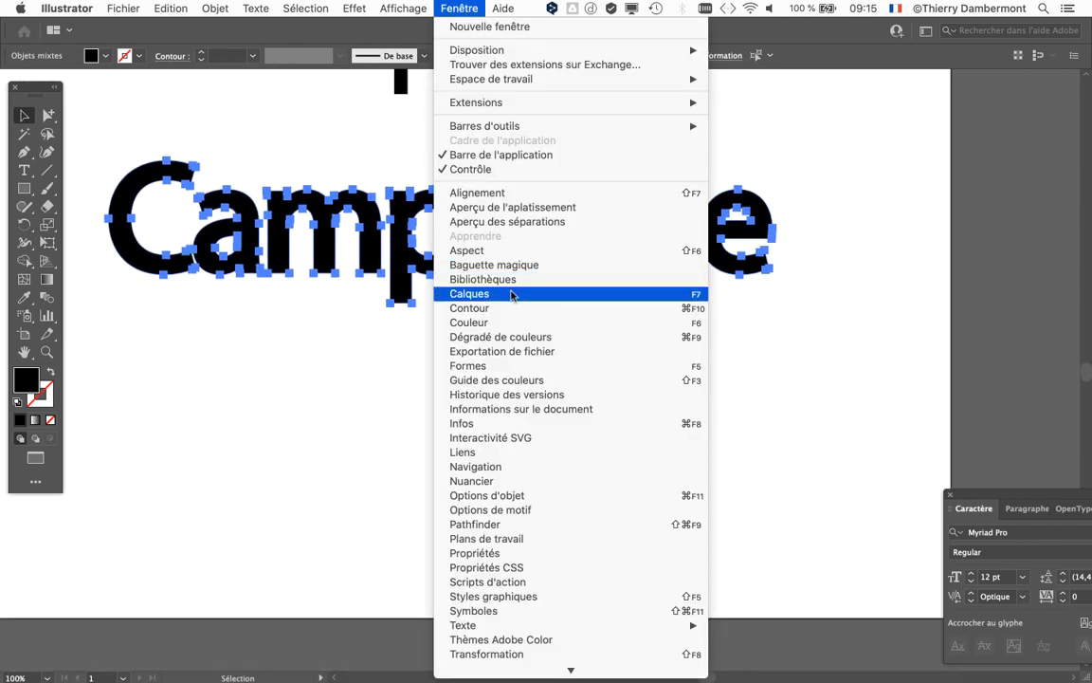
click(688, 291)
drag(770, 295, 702, 140)
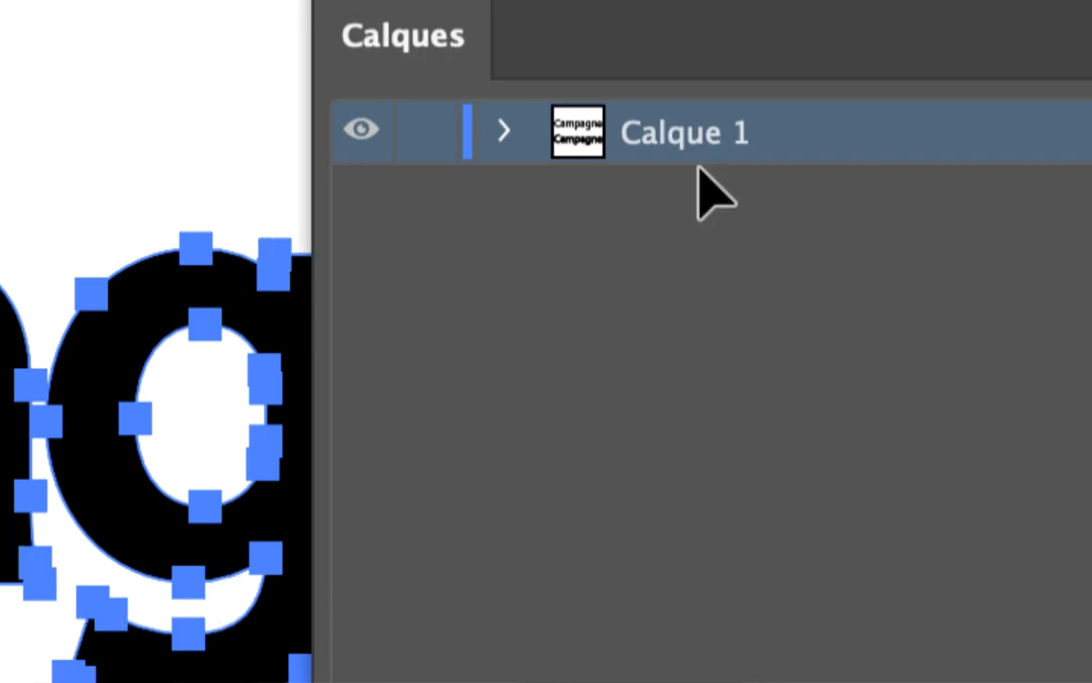
Step: Expand Calque 1 and its group to list the individual letter paths
click(648, 159)
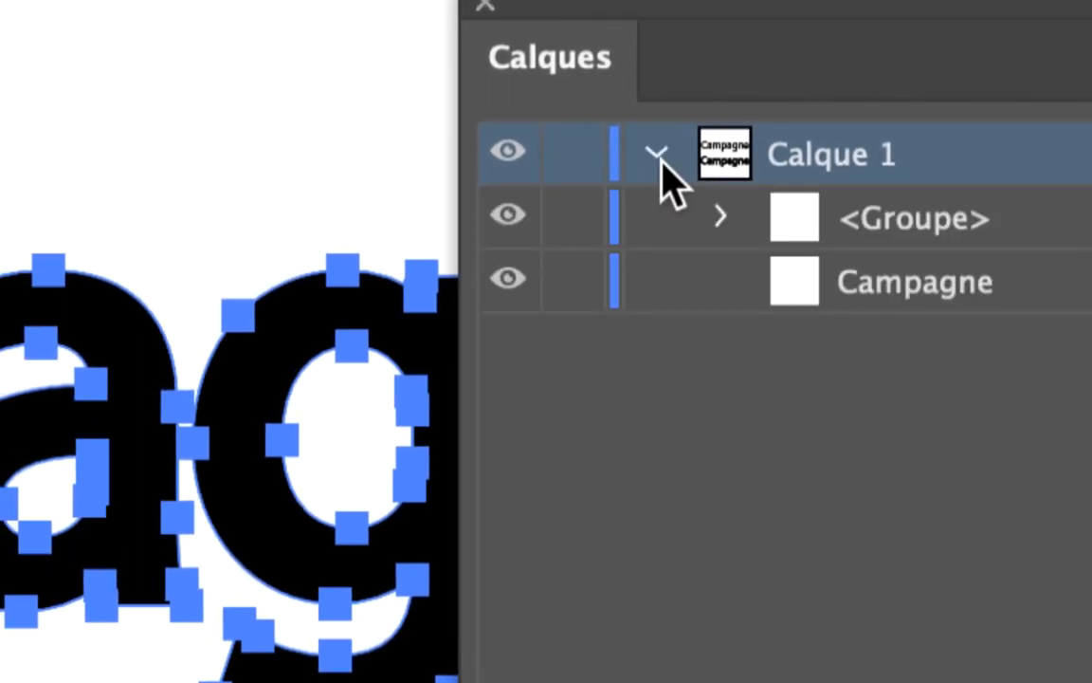
click(589, 171)
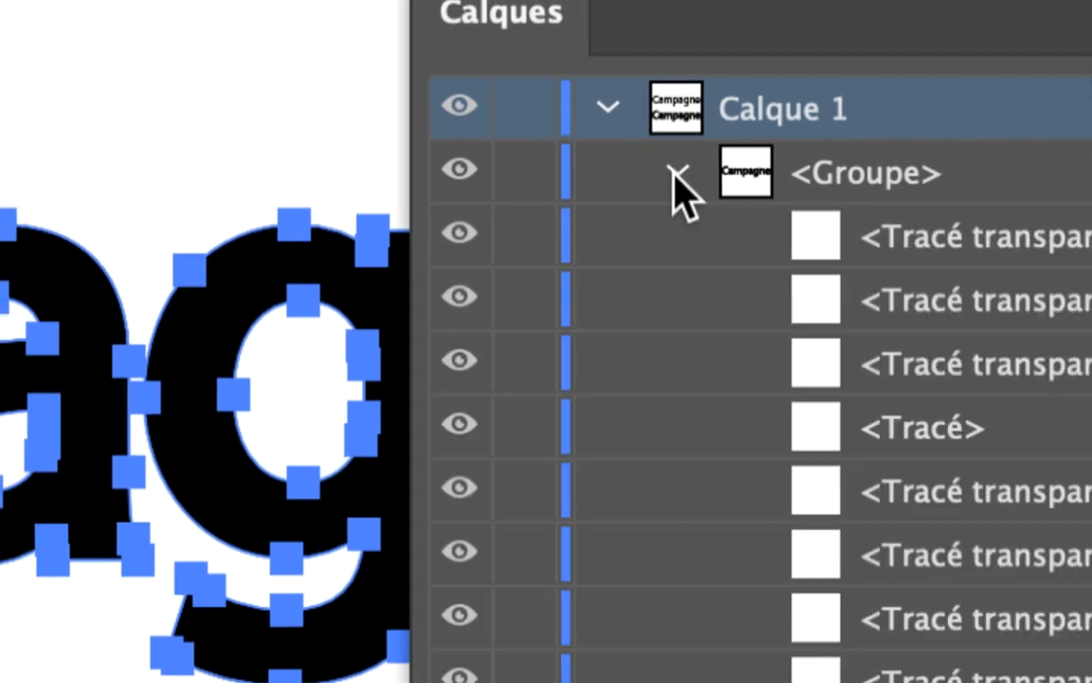
click(590, 170)
click(803, 241)
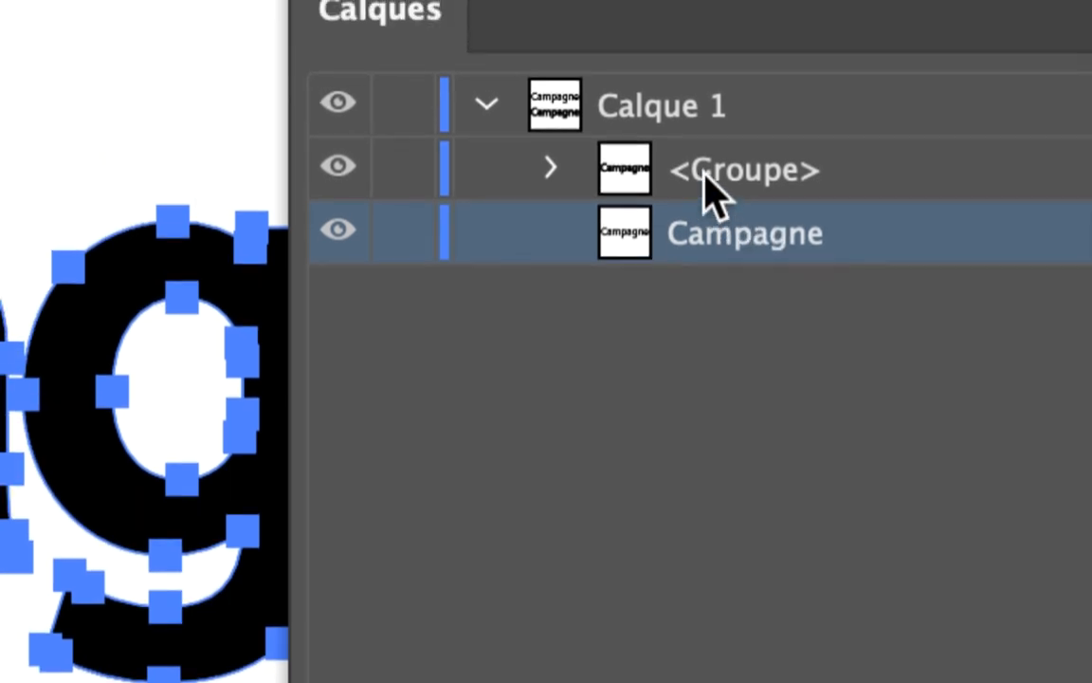
click(707, 189)
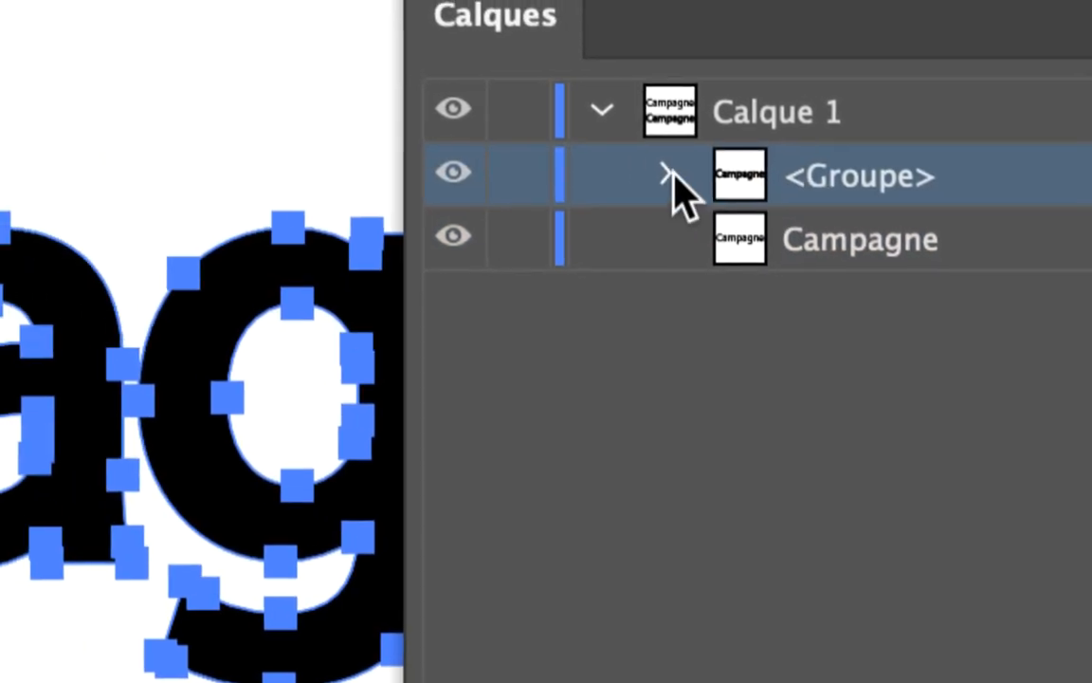
click(550, 168)
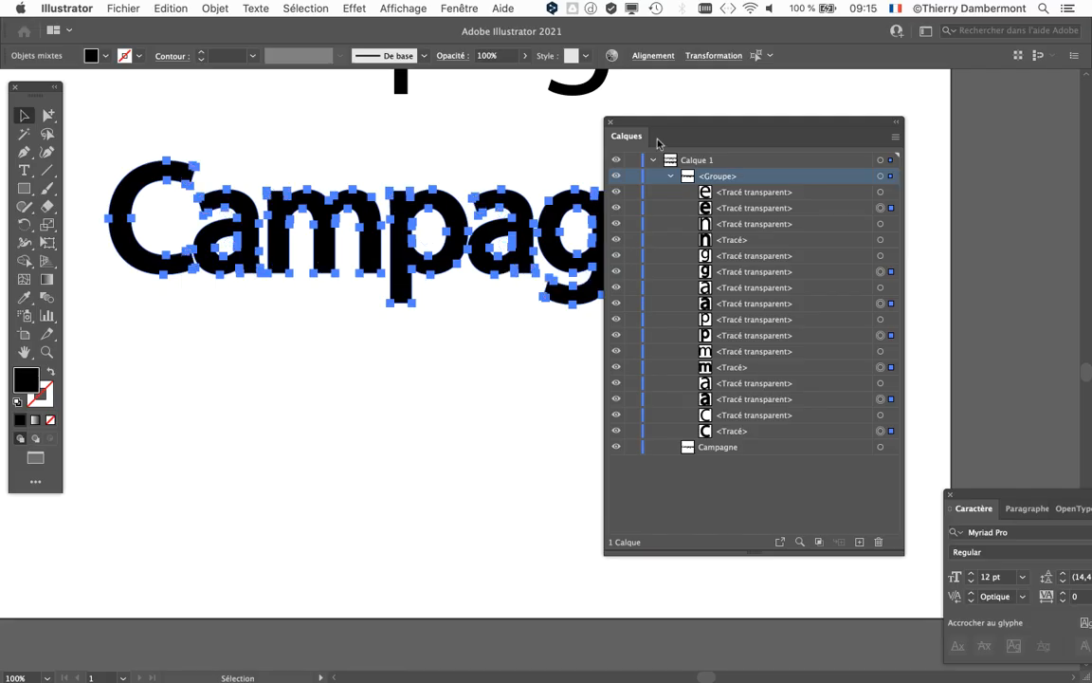
Step: Toggle the visibility of the bold "n" path in the group to compare it with the original thin letter
drag(651, 126, 813, 102)
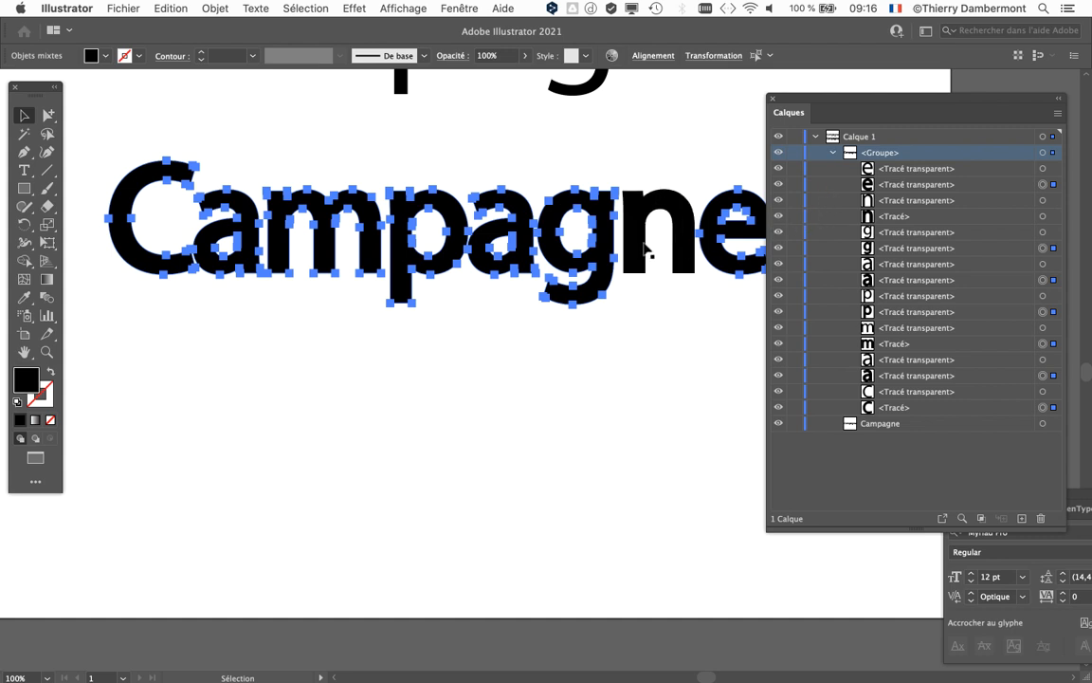
scroll(645, 246, up, 2)
scroll(552, 283, up, 2)
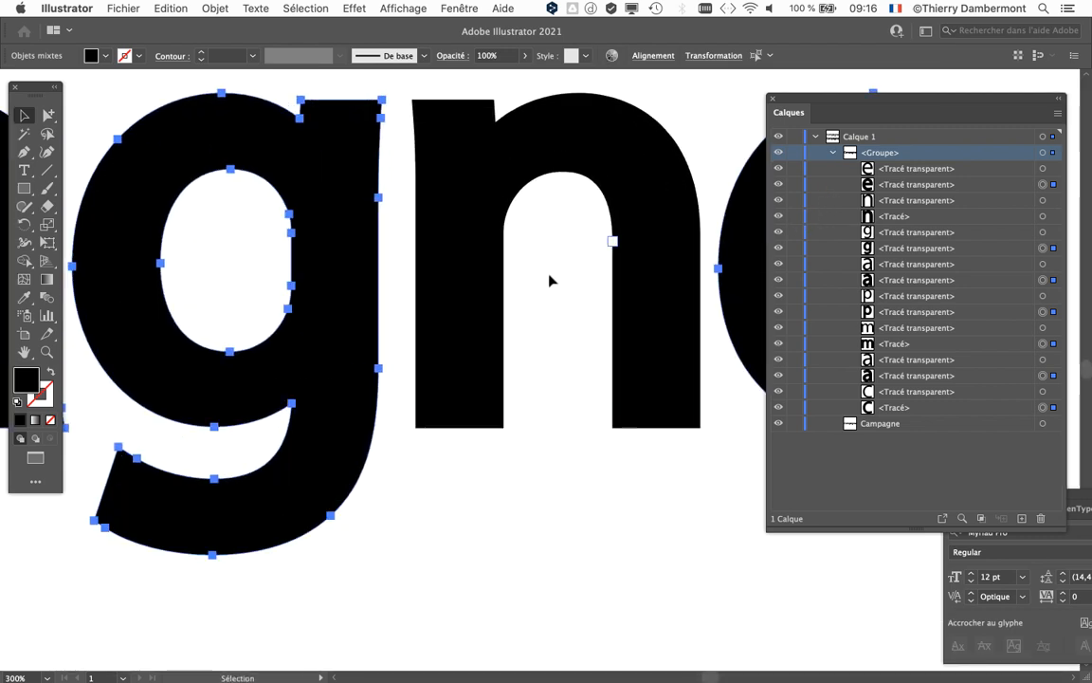
scroll(580, 312, up, 1)
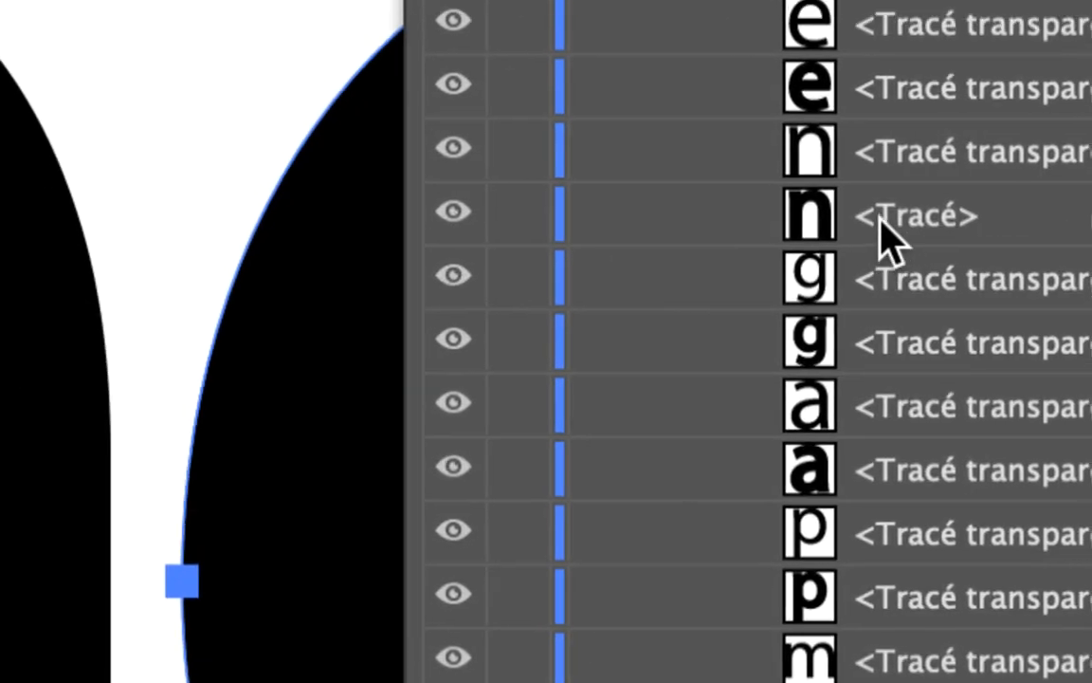
click(882, 218)
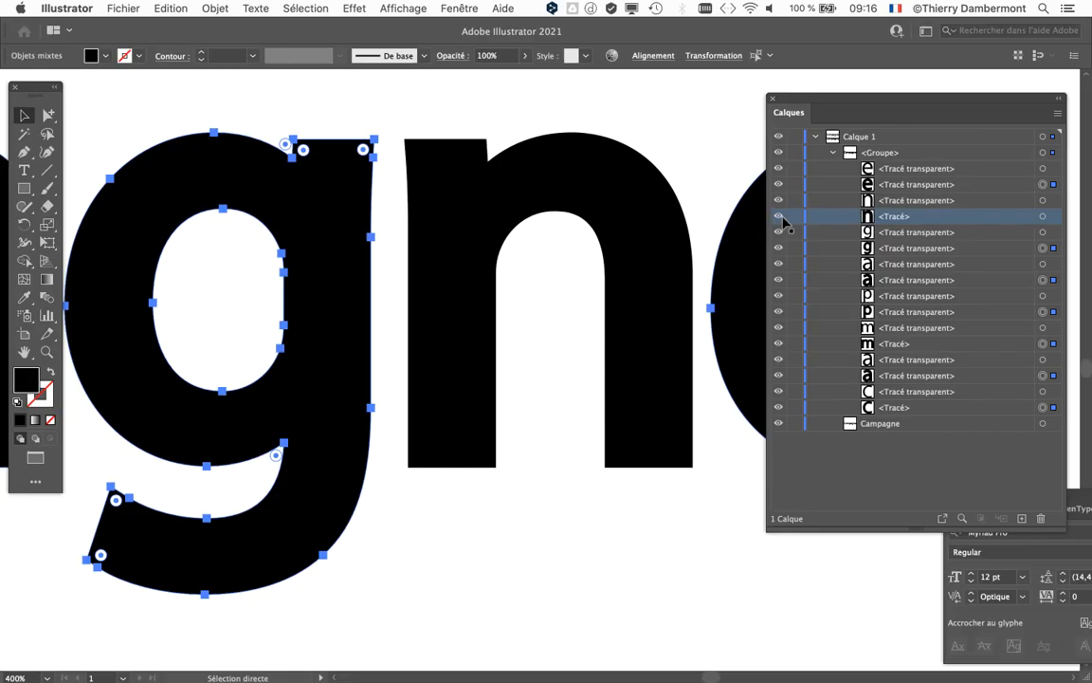
key(v)
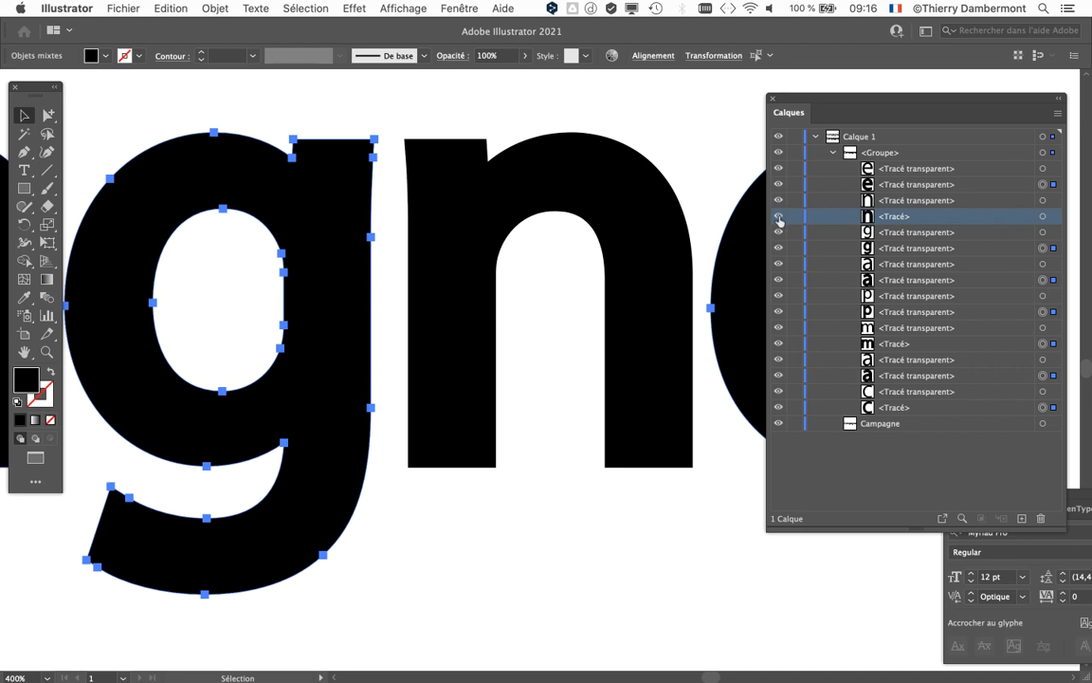
click(778, 217)
click(779, 218)
click(778, 218)
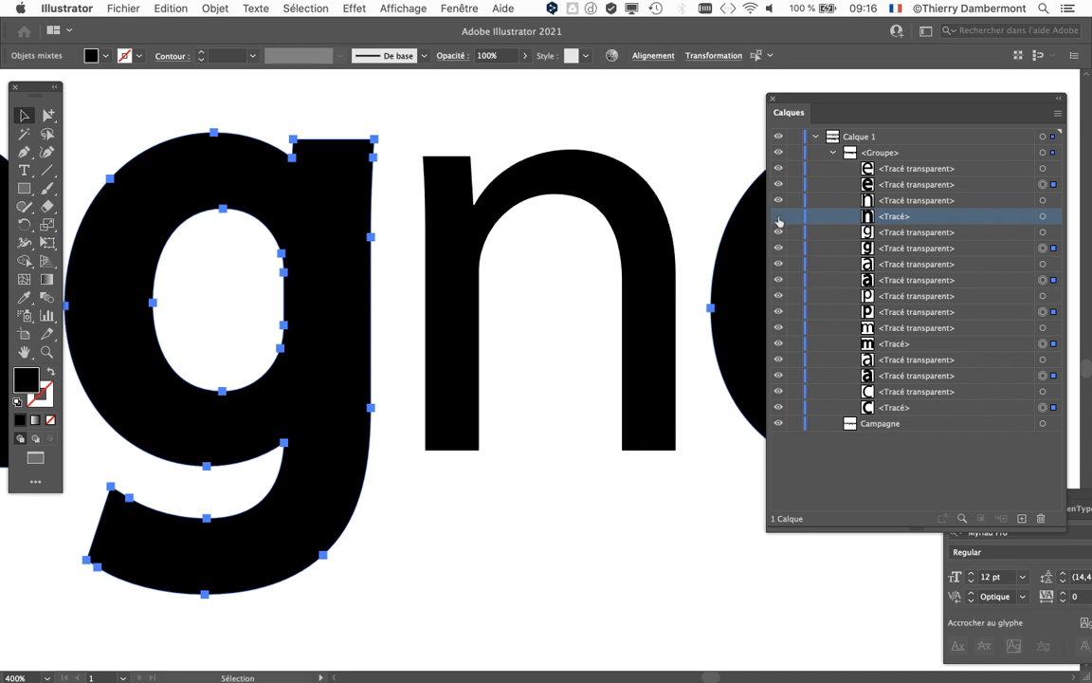
click(779, 218)
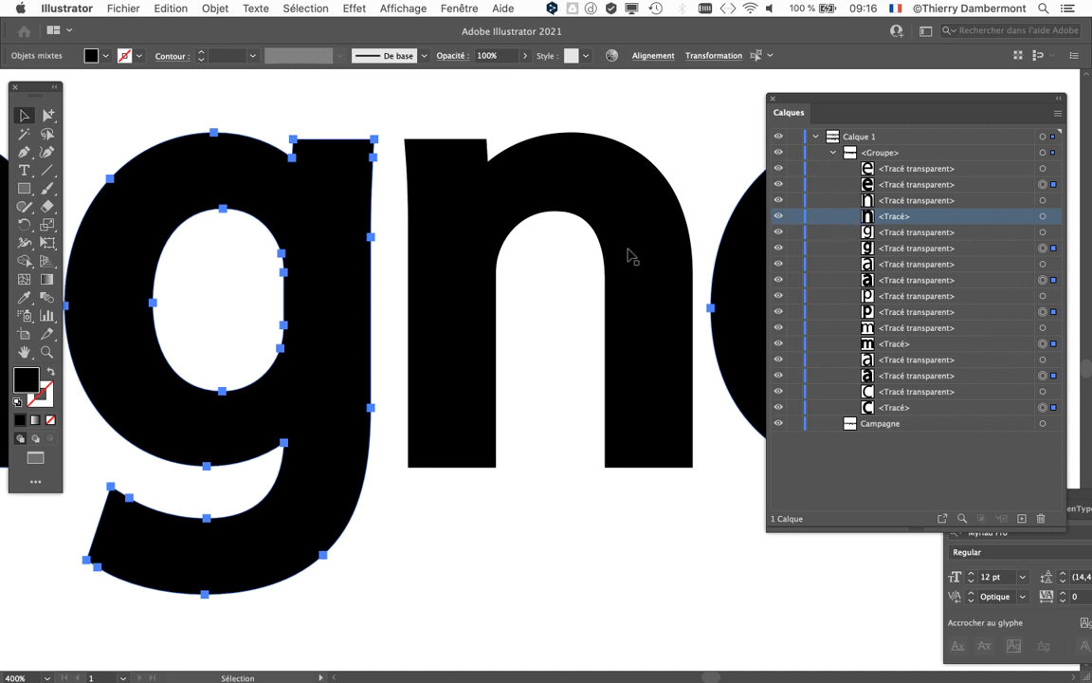
Step: Clear the partial selection and select the entire lower "Campagne" group, including original and offset paths, keeping the layer list clear of the word
drag(786, 103, 997, 116)
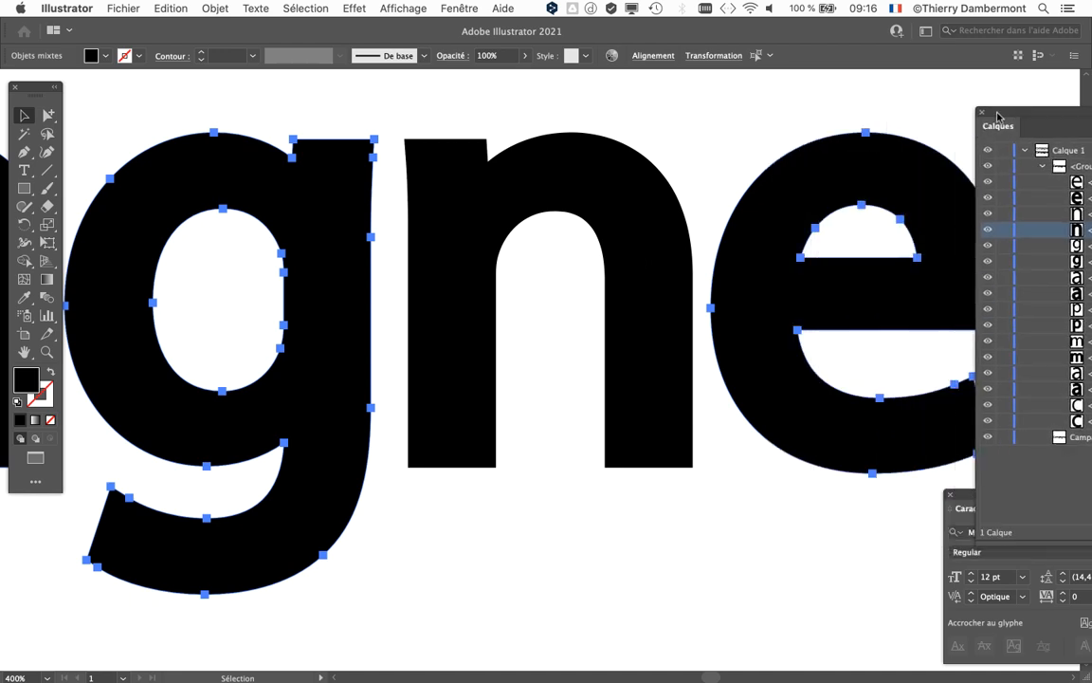
scroll(638, 273, down, 4)
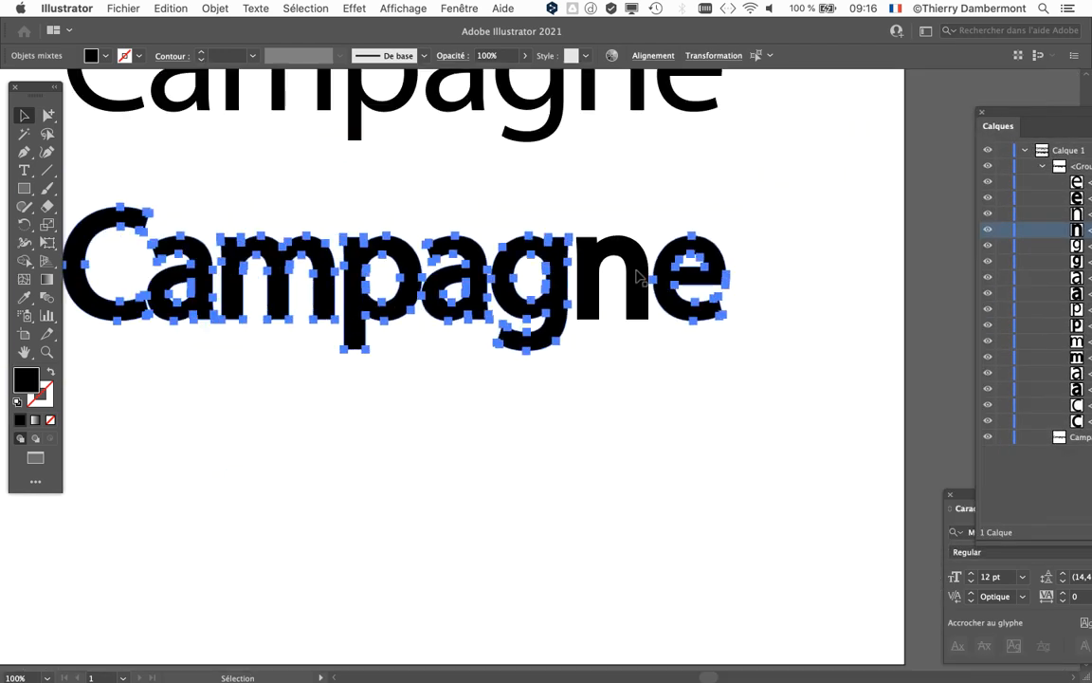
drag(547, 322, 615, 403)
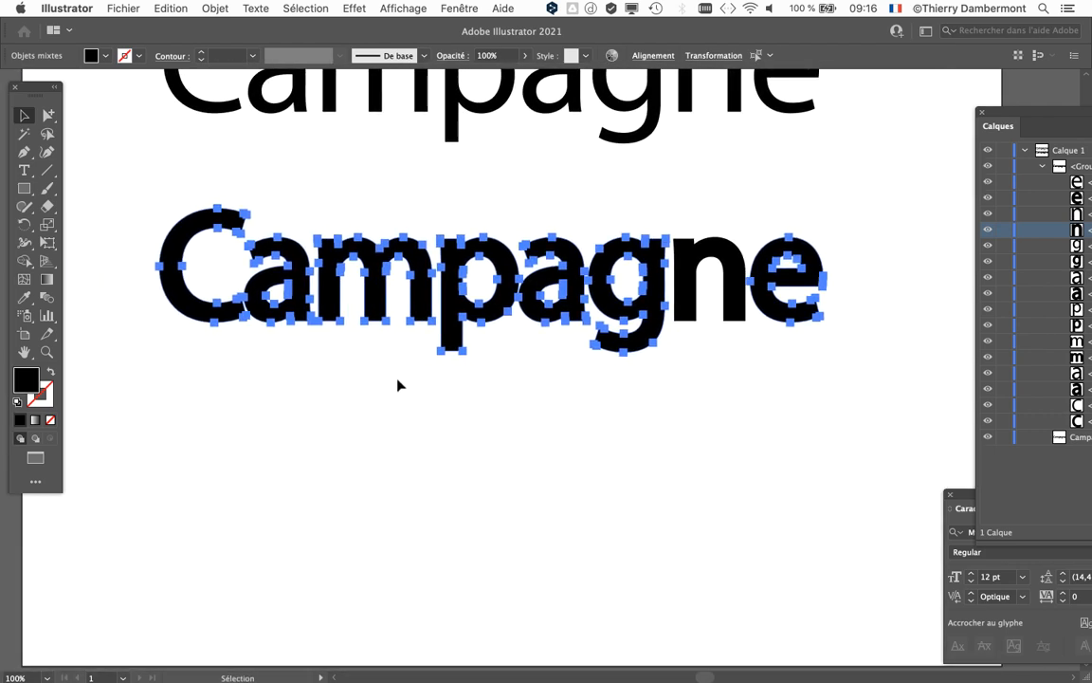
click(433, 396)
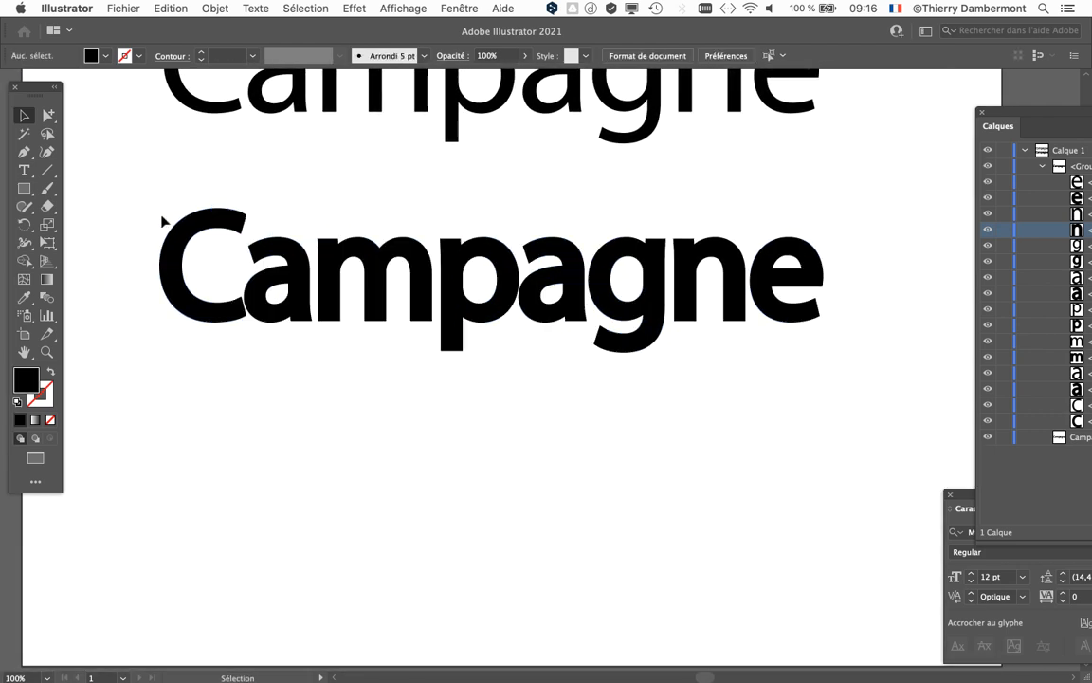
drag(265, 219, 865, 380)
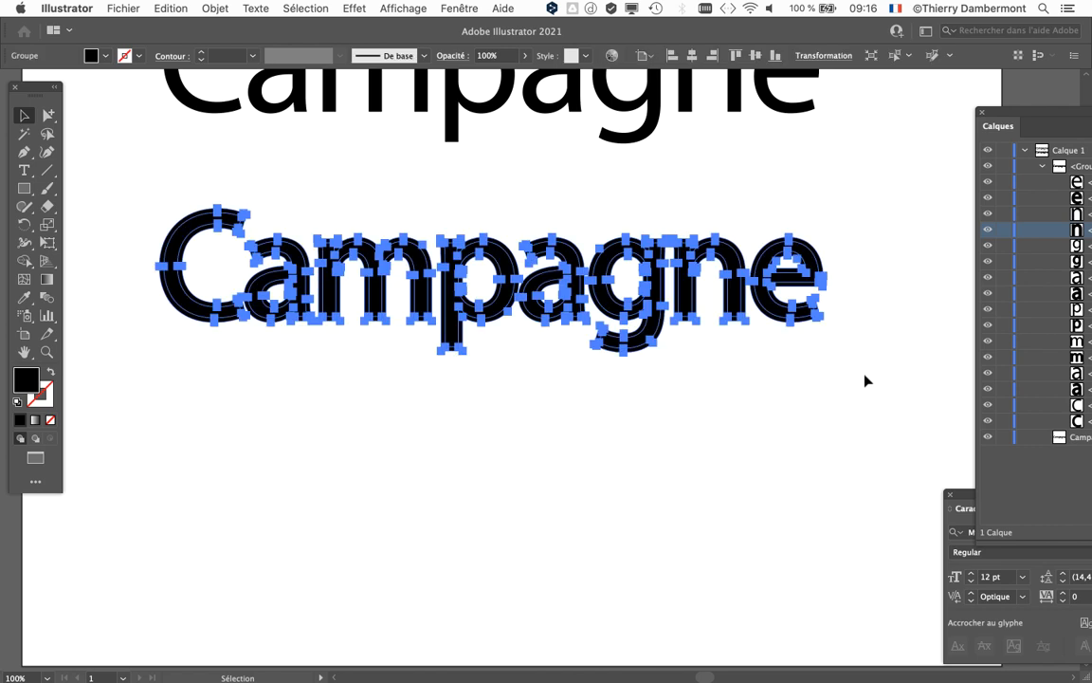
click(132, 202)
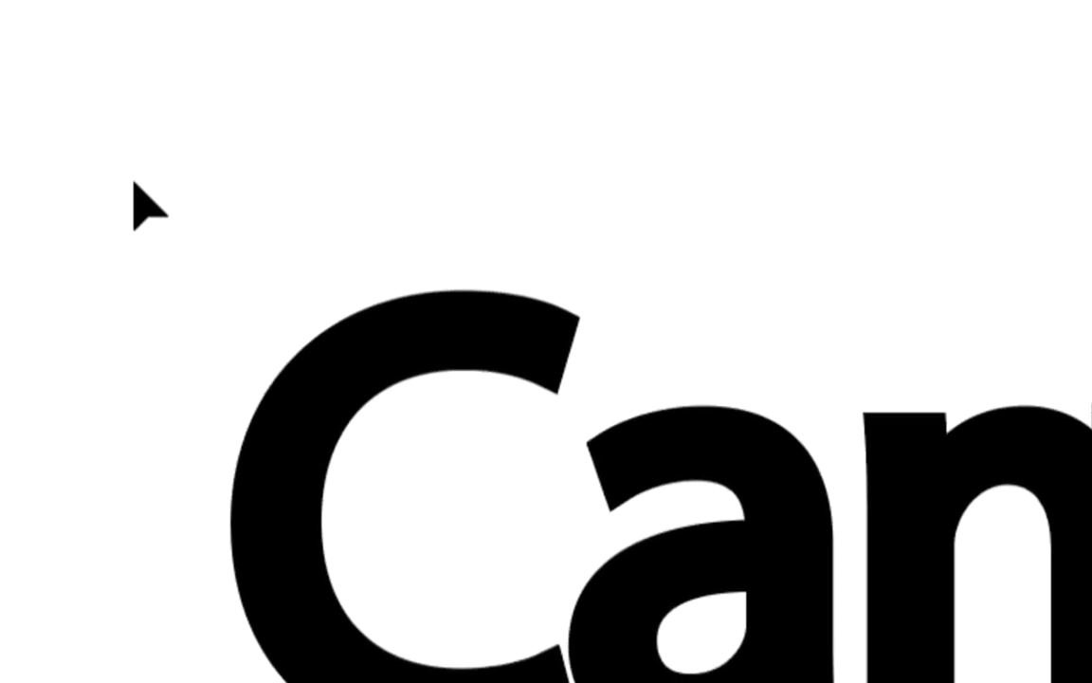
drag(133, 180, 701, 317)
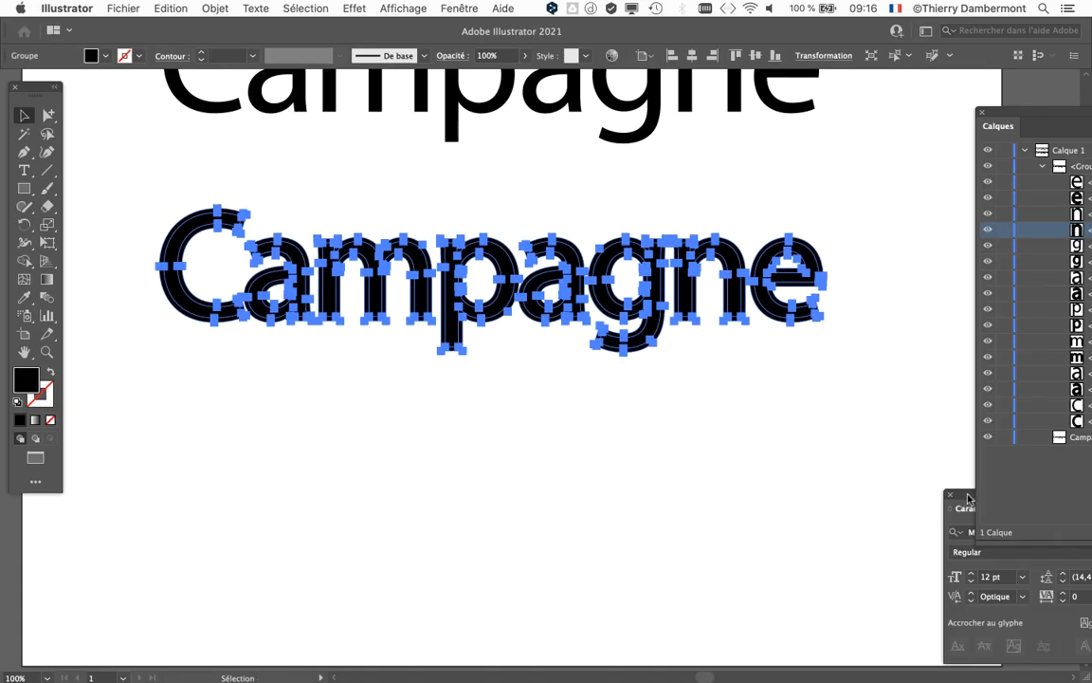
Step: Merge the original and offset paths of the lower "Campagne" with the Pathfinder Unite (Réunion) shape mode, keeping the panels clear of the word
drag(969, 498, 163, 471)
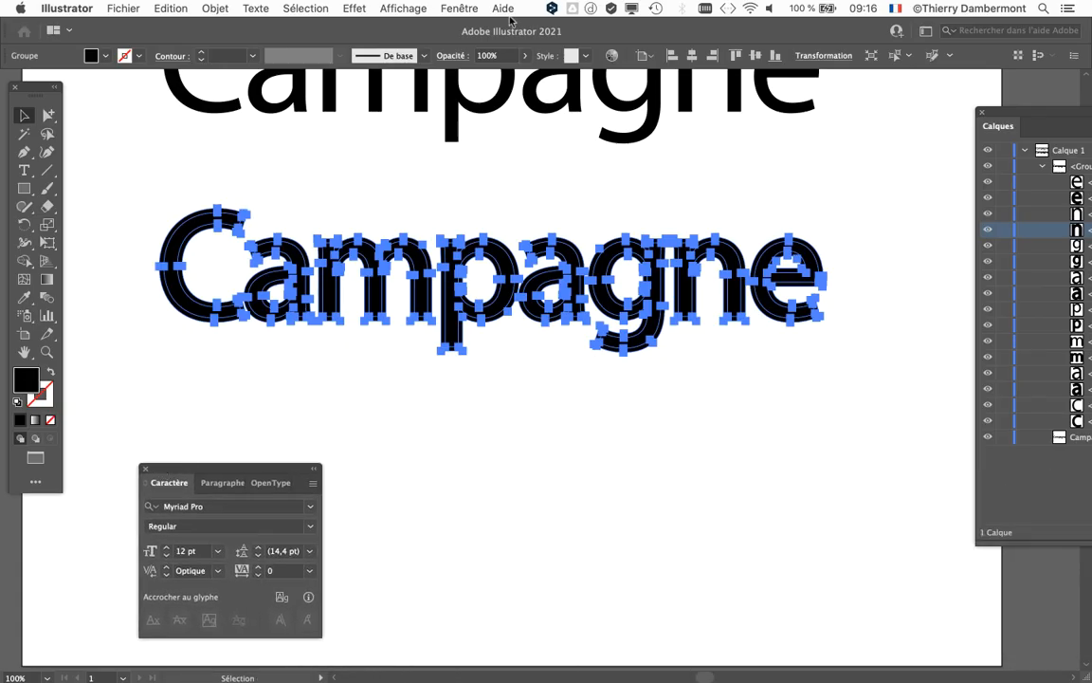
click(461, 8)
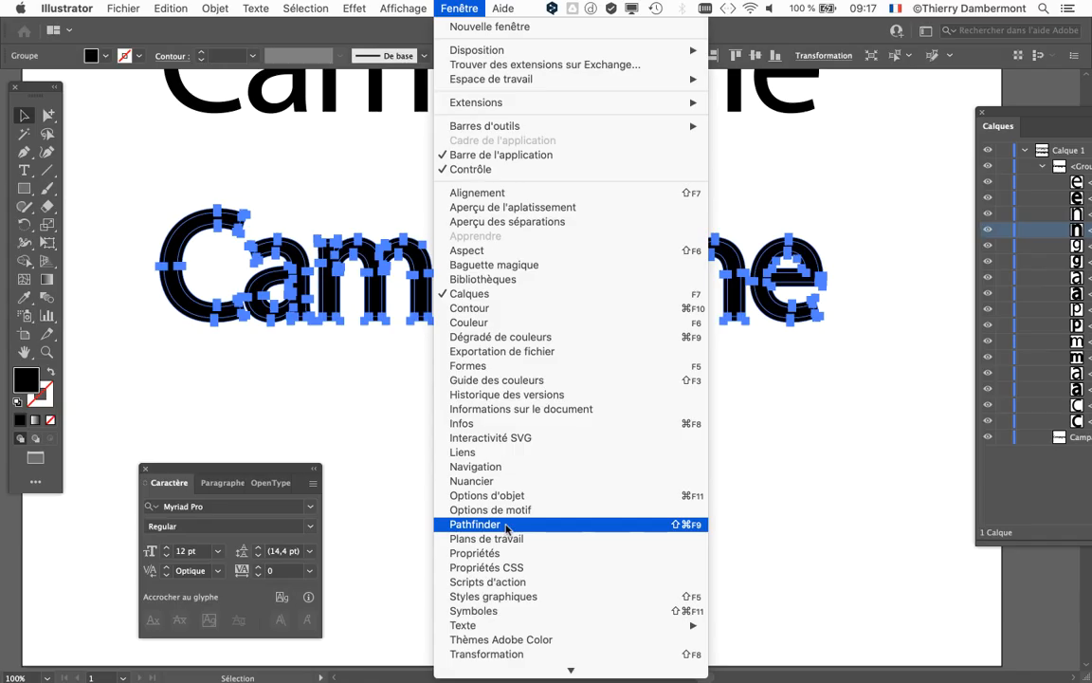
click(512, 541)
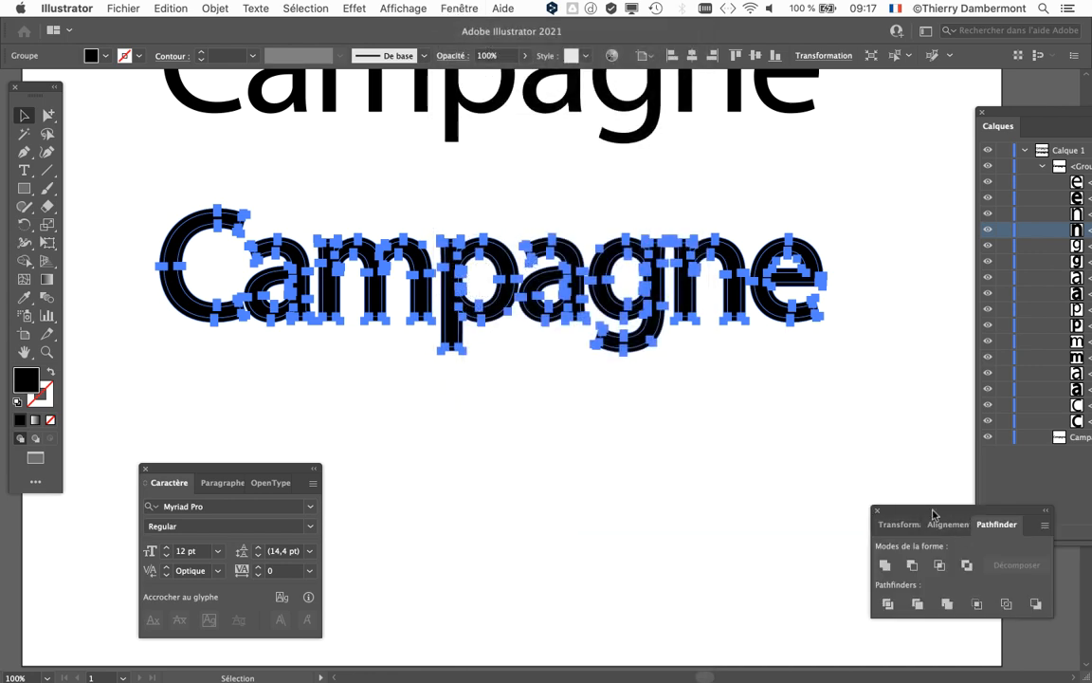
drag(933, 513, 734, 356)
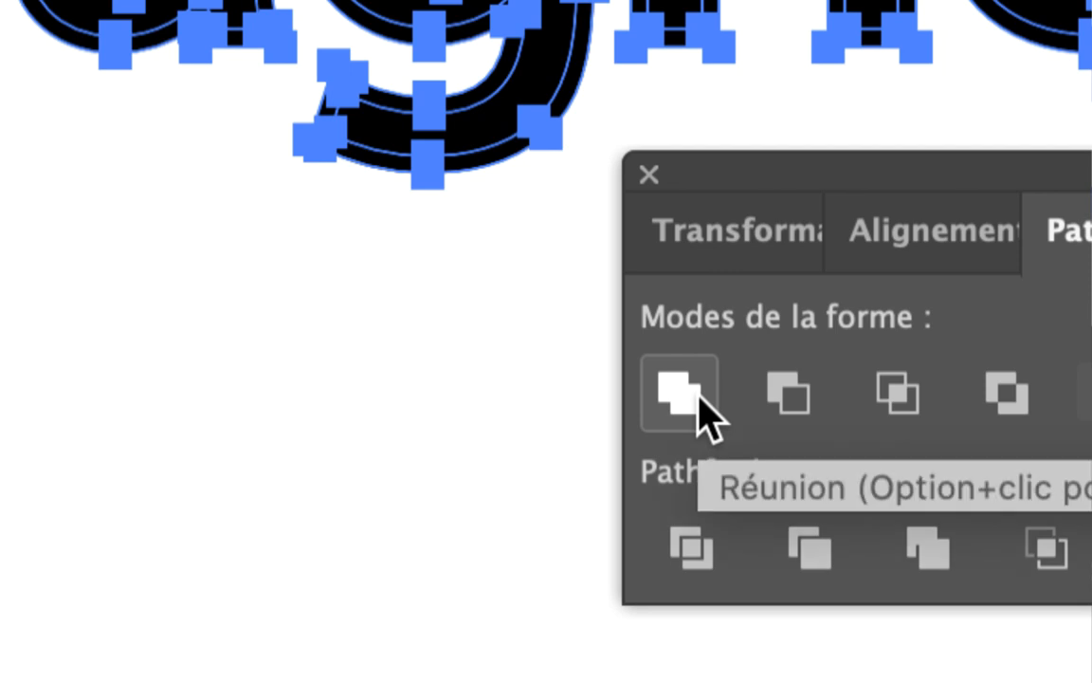
click(679, 393)
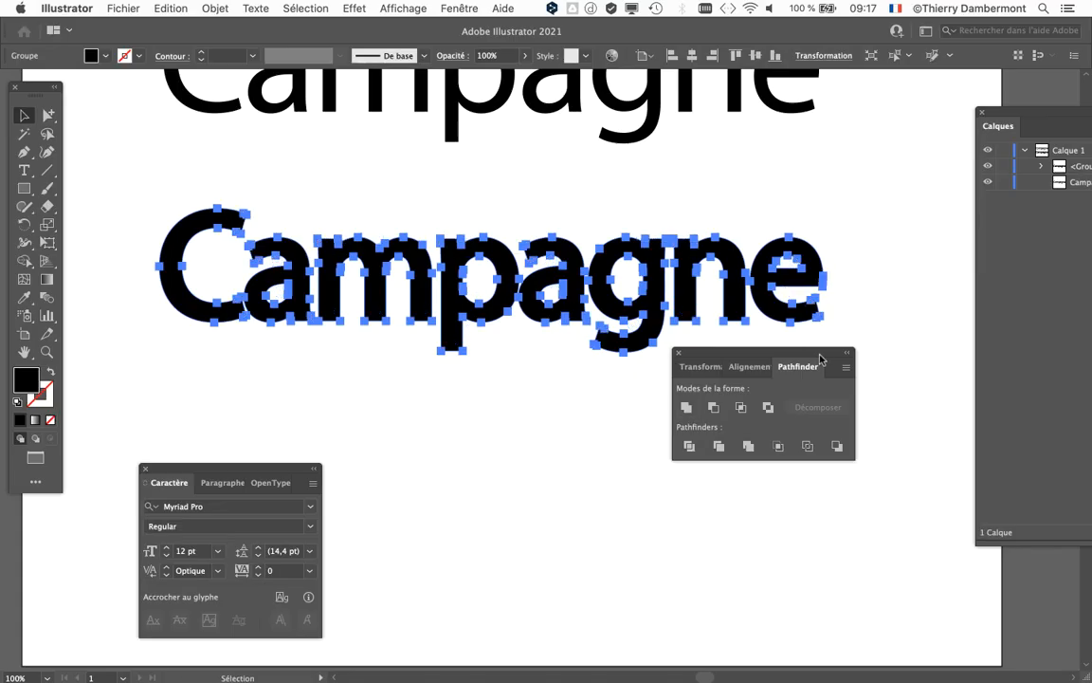
Step: Examine the merged letter paths inside the lower word's group in the layer list, and collapse the group again
drag(820, 358, 558, 488)
drag(1024, 115, 703, 126)
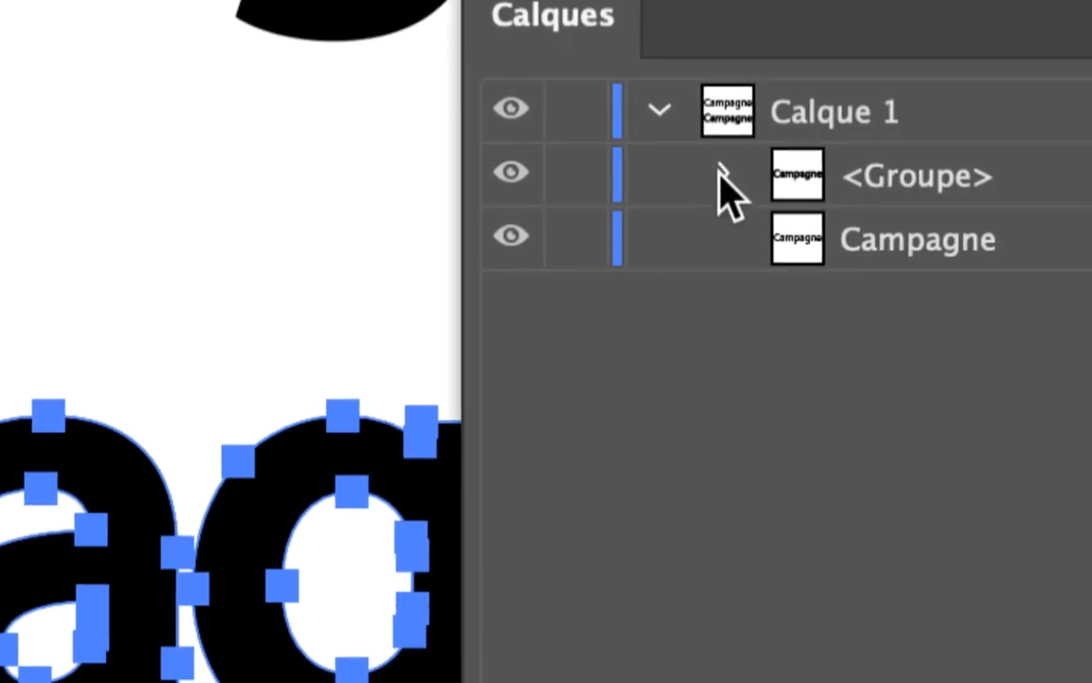
click(719, 177)
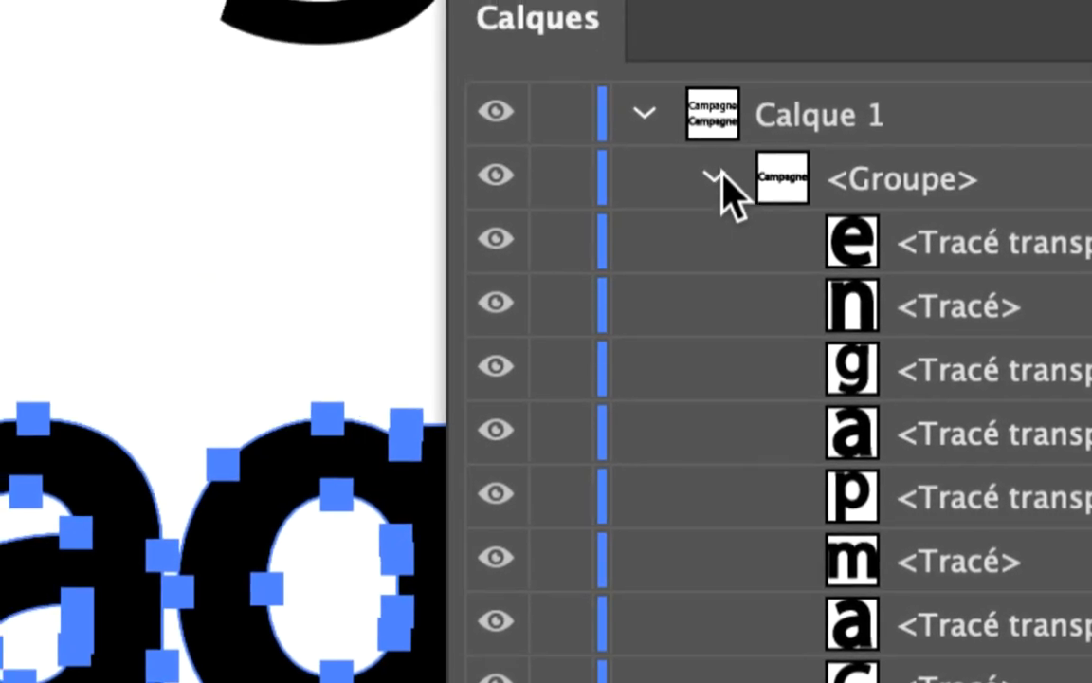
click(719, 180)
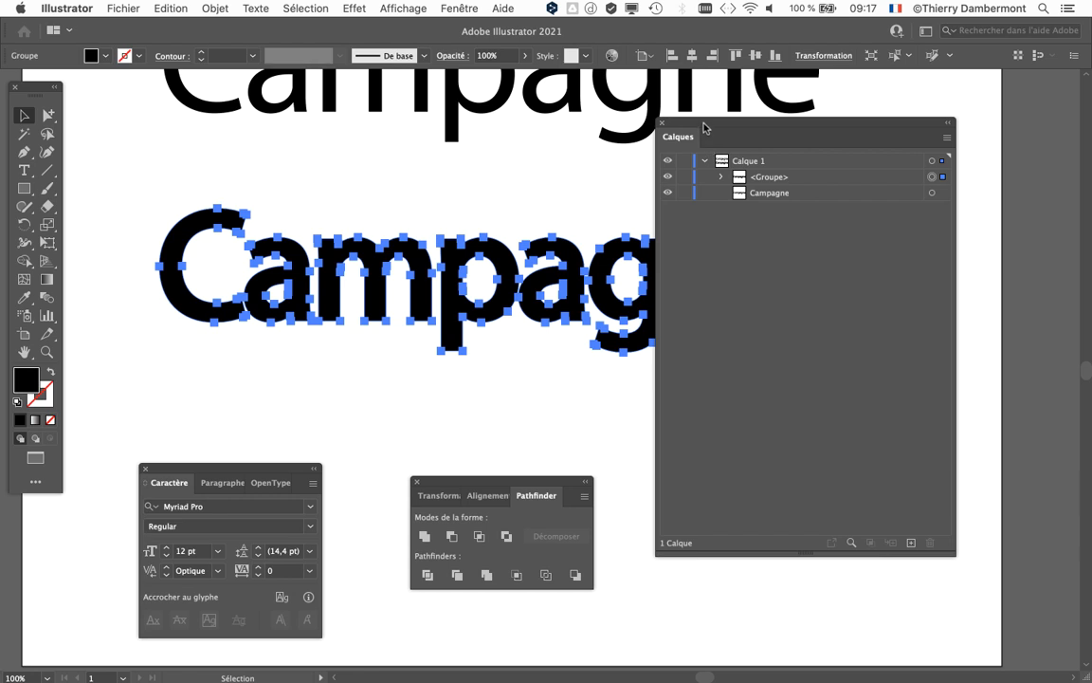
drag(704, 127, 883, 141)
scroll(650, 298, down, 1)
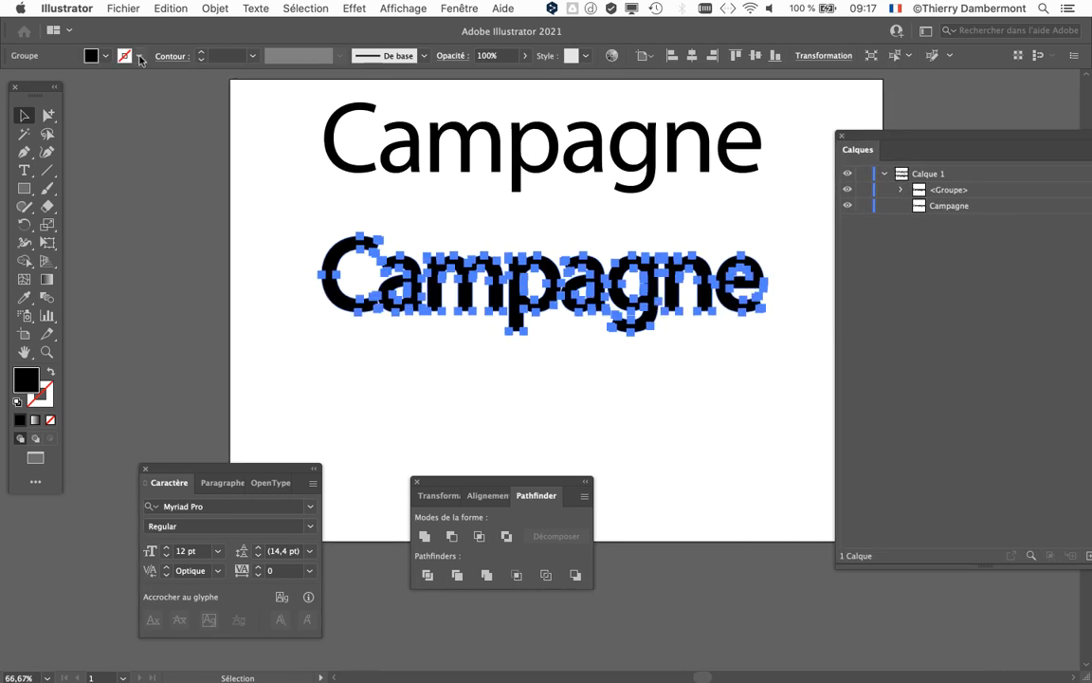
Step: Save the document as a new version named "texte decalages - 02.ai" in Adobe Illustrator format with the default Illustrator 2020 options
click(123, 7)
click(166, 149)
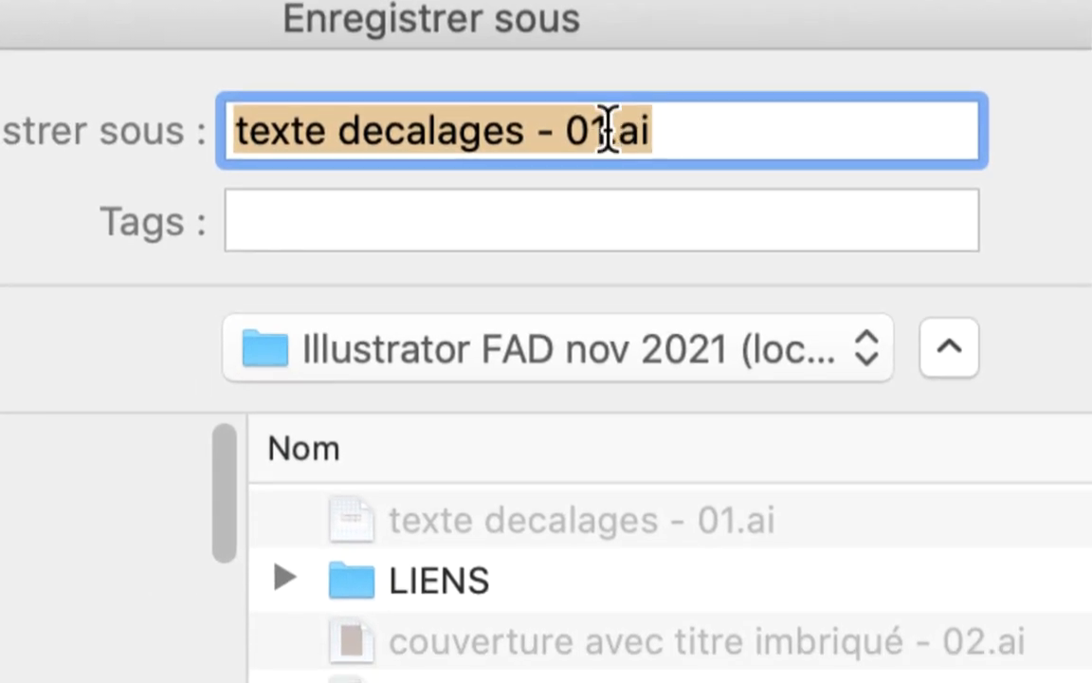
drag(607, 130, 591, 140)
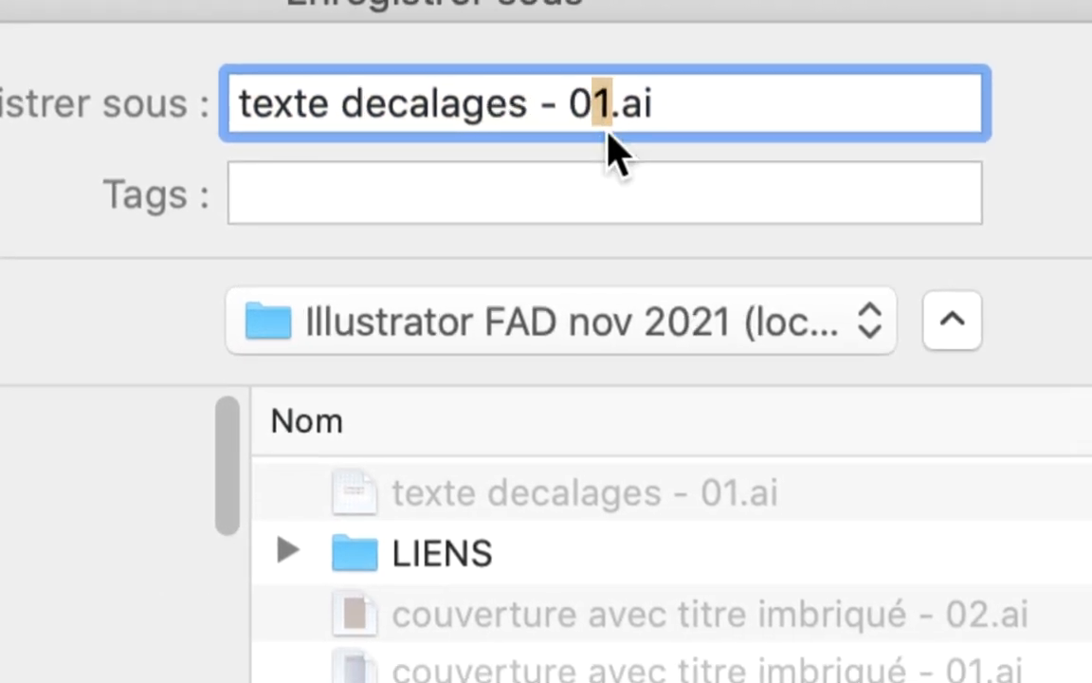
text(2)
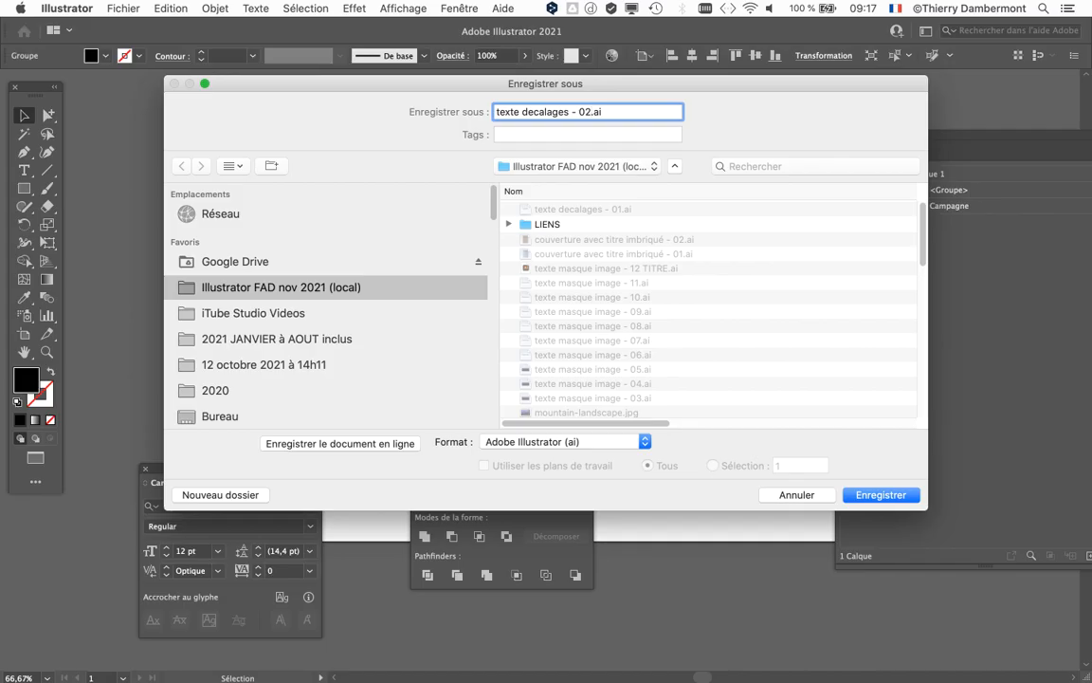
key(Return)
key(Return)
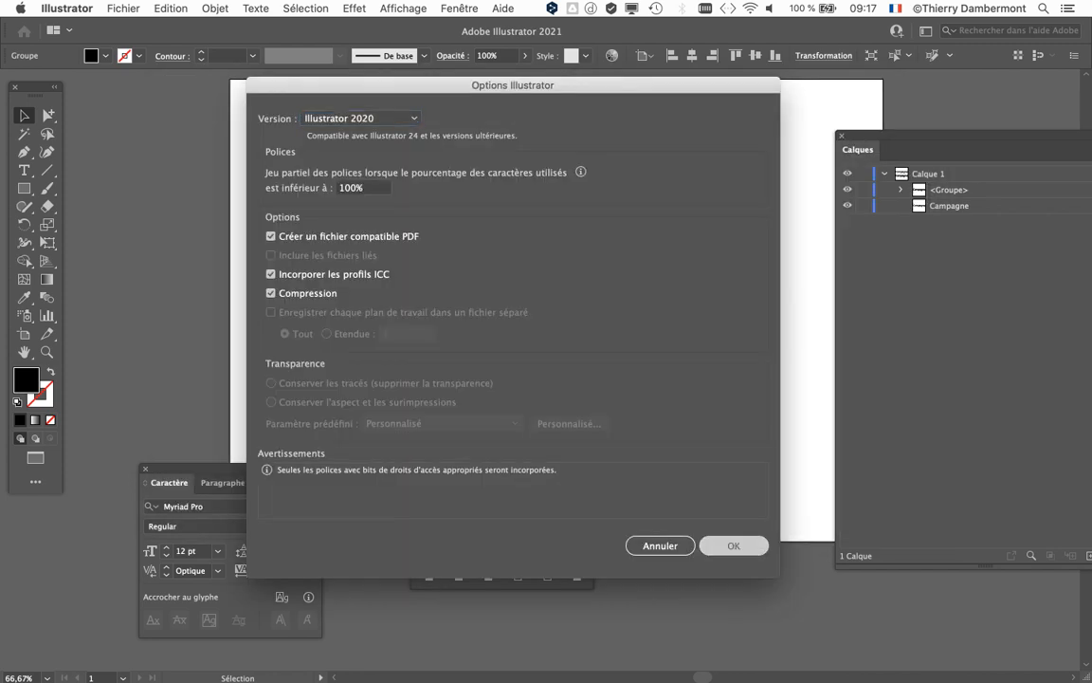